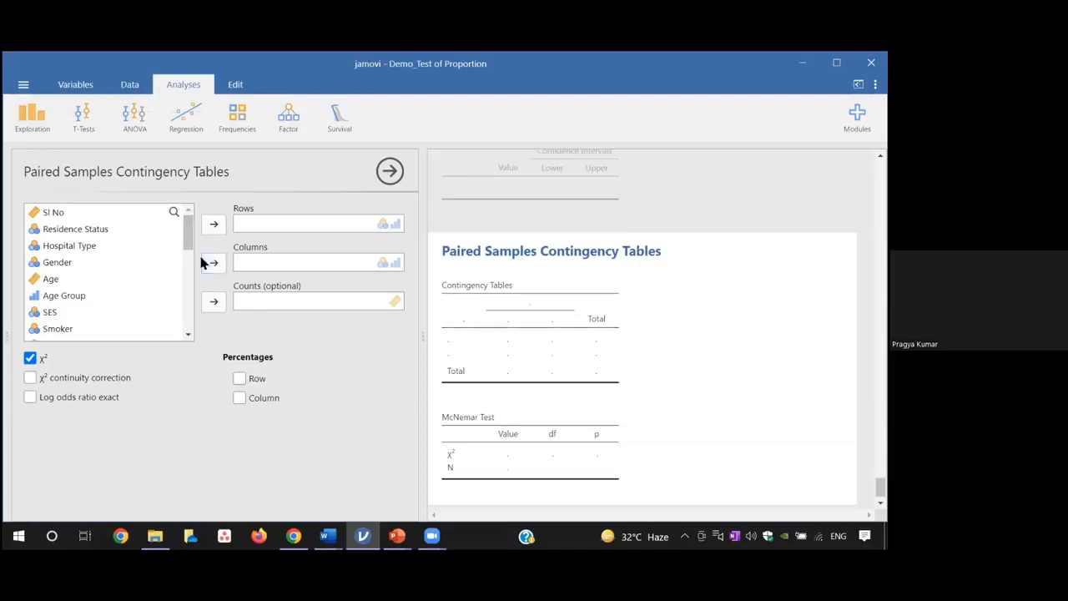
# Assign Oxygen _1 to the columns and Oxygen _2 to the rows of the paired samples contingency table
pyautogui.moveTo(188, 236); pyautogui.dragTo(189, 297)
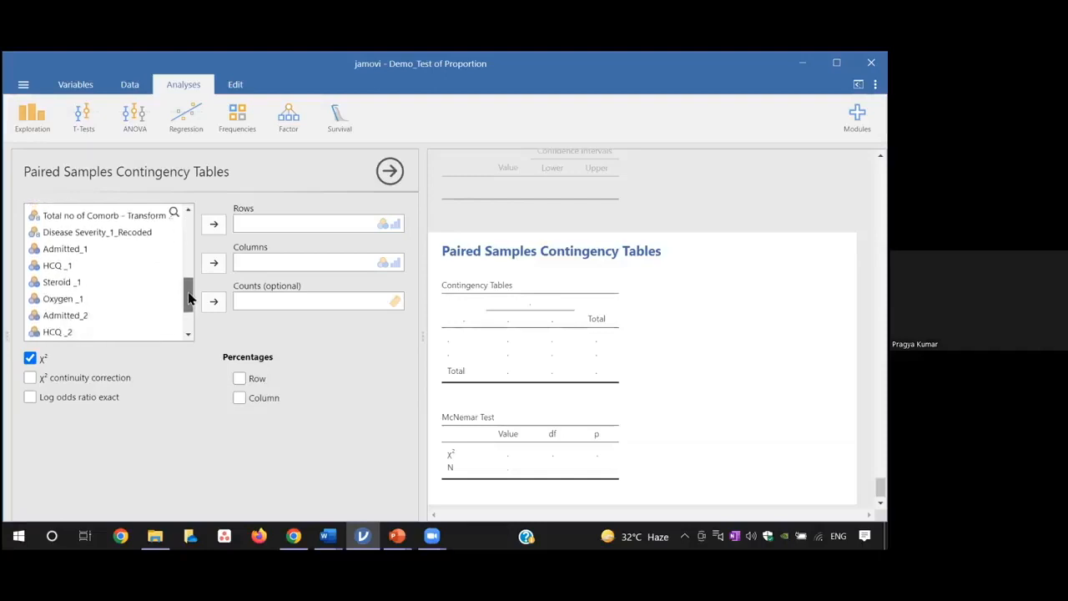
pyautogui.click(86, 299)
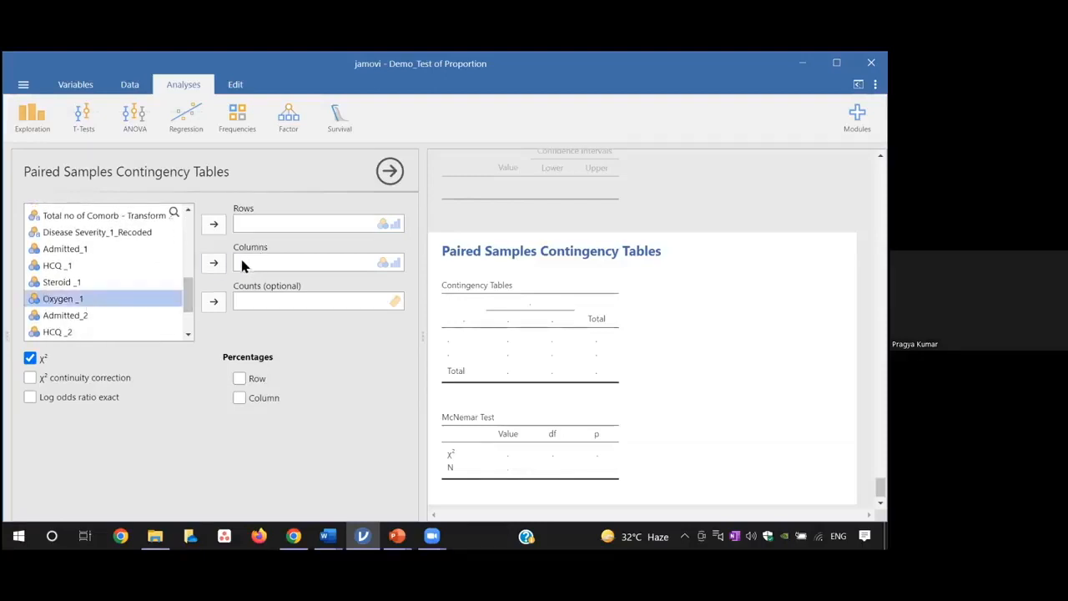
pyautogui.click(215, 263)
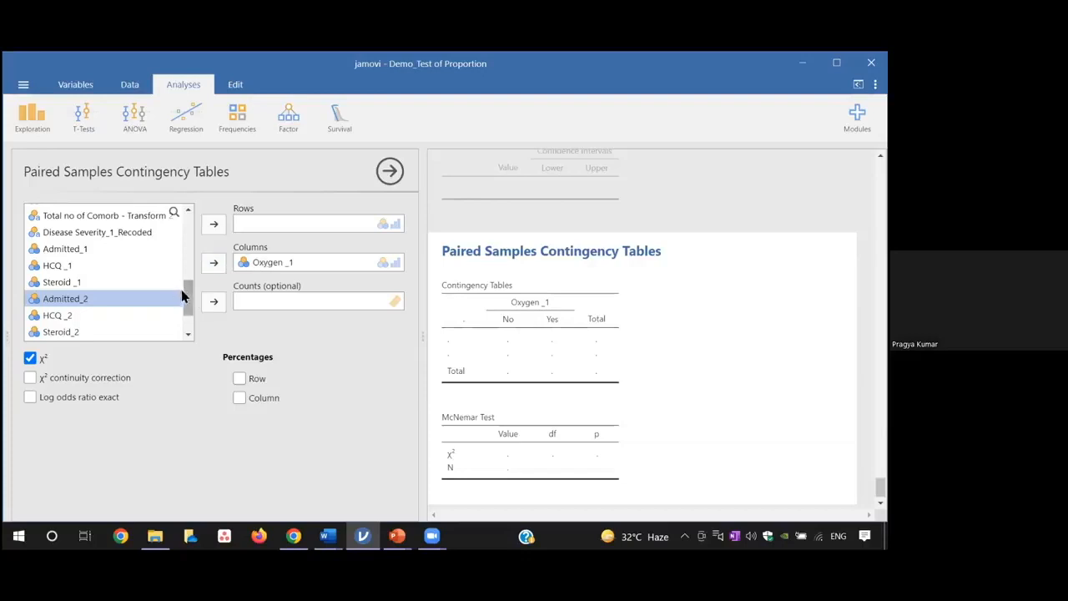
pyautogui.scroll(-3, 188, 298)
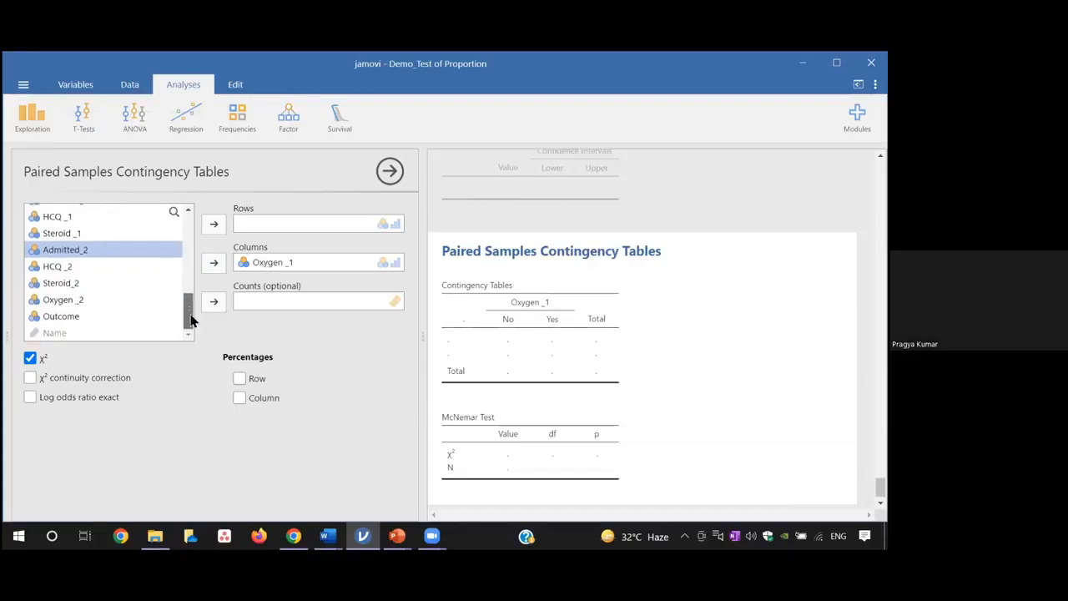
pyautogui.click(80, 302)
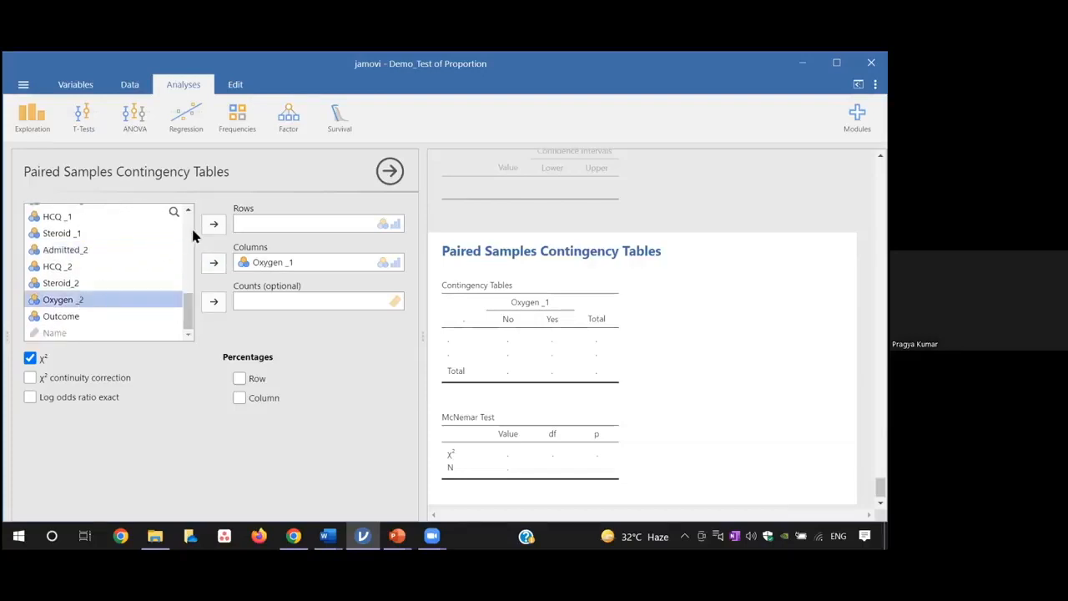
pyautogui.click(213, 225)
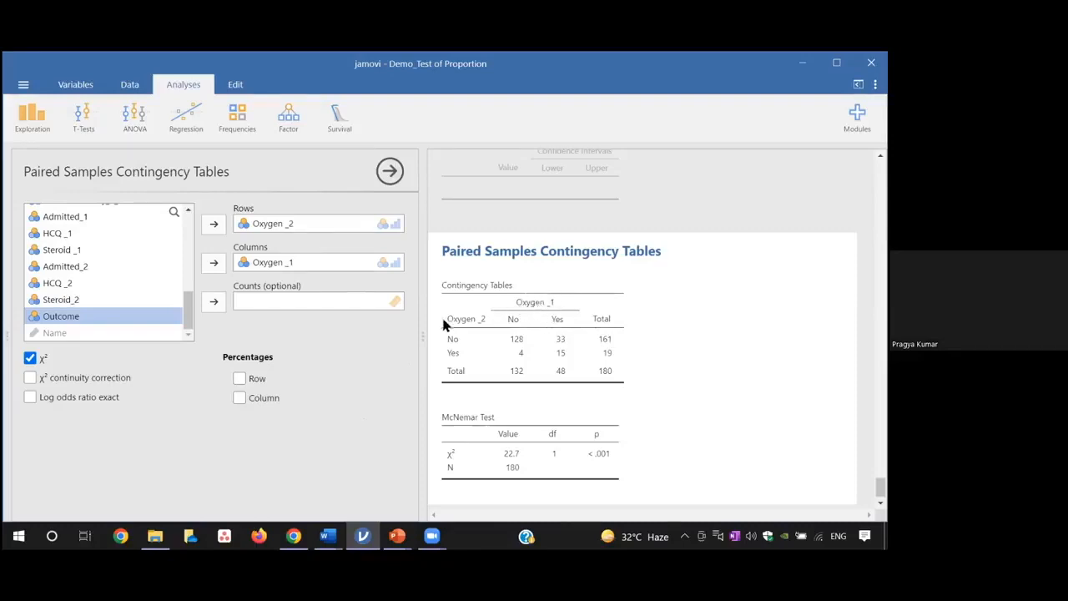
# Remove Oxygen _2 from the rows and Oxygen _1 from the columns of the paired samples contingency table
pyautogui.click(278, 227)
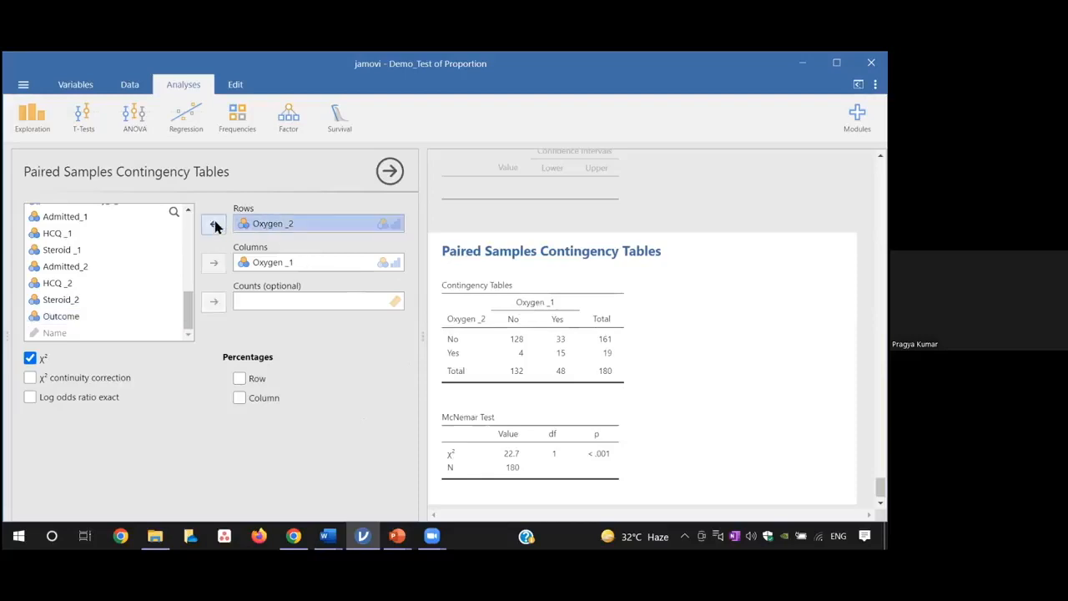
pyautogui.click(214, 222)
pyautogui.click(262, 264)
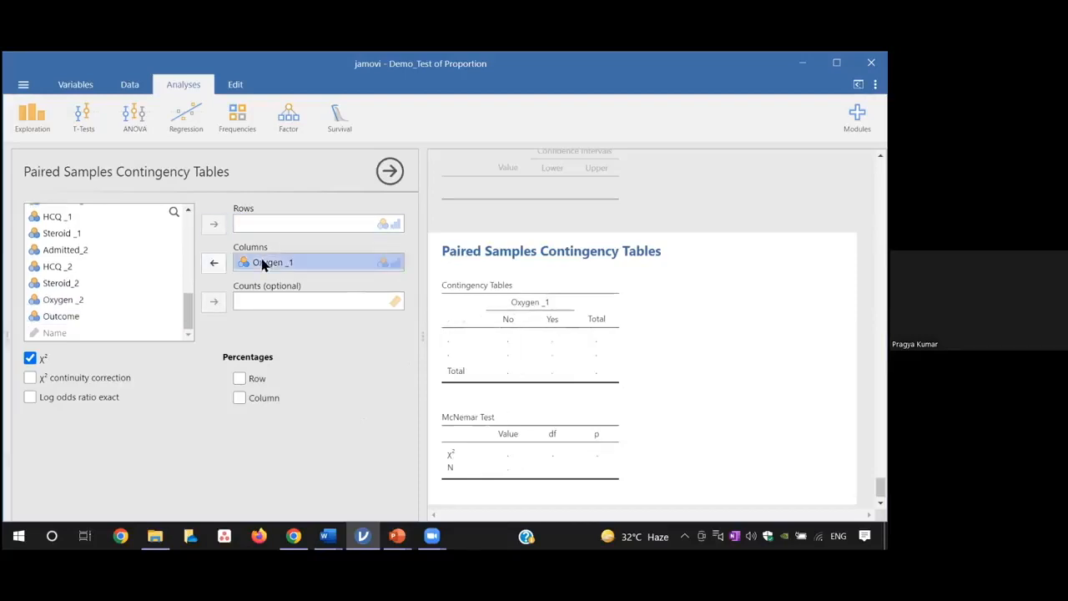
pyautogui.click(214, 263)
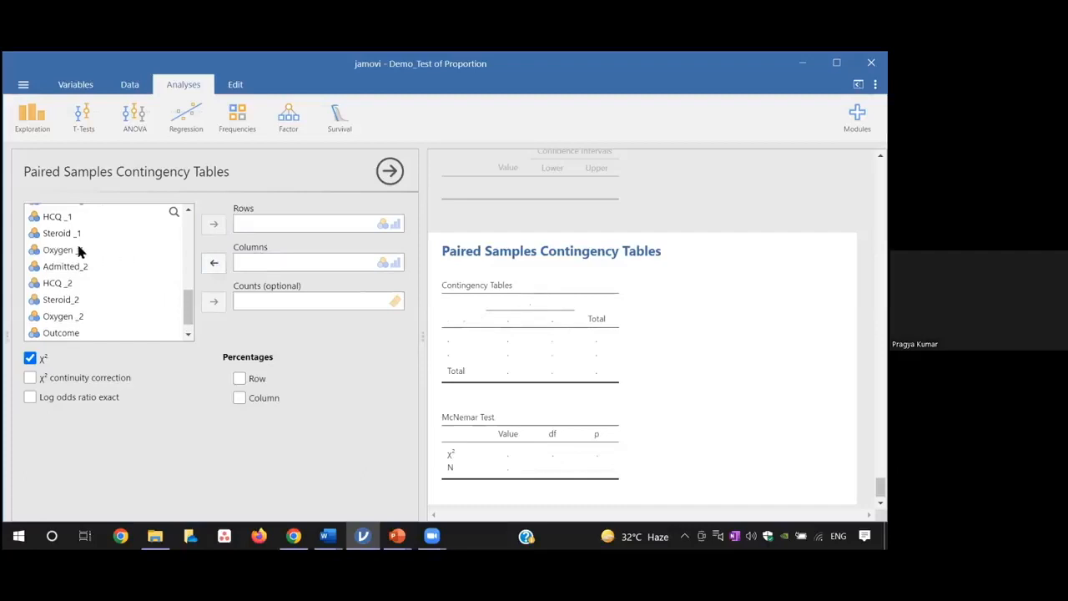
# Assign Oxygen _1 to the rows and Oxygen _2 to the columns of the paired samples contingency table
pyautogui.click(80, 250)
pyautogui.click(214, 224)
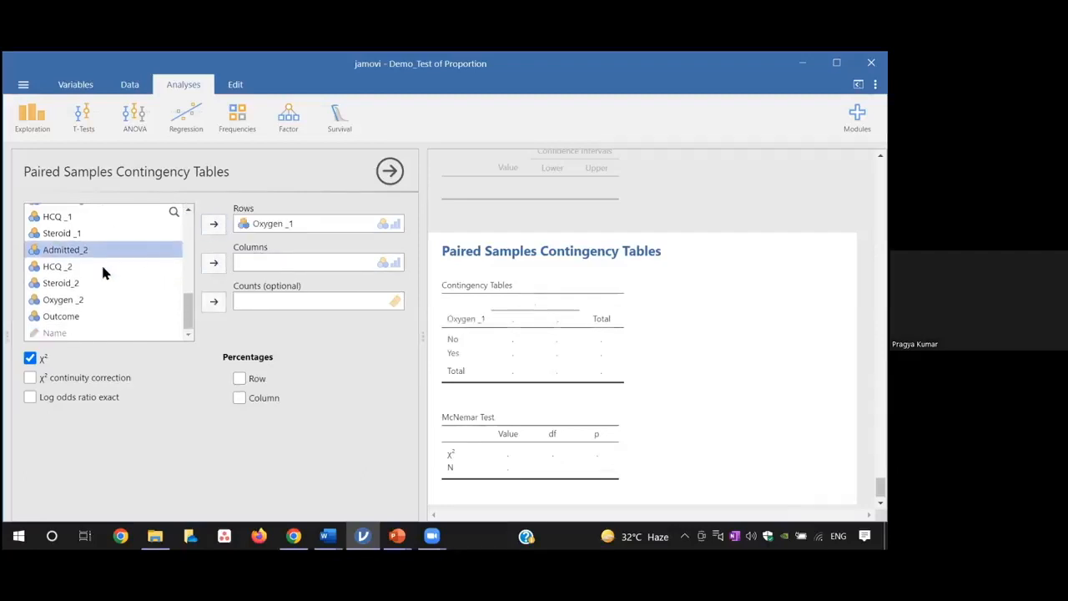
pyautogui.click(84, 301)
pyautogui.click(212, 264)
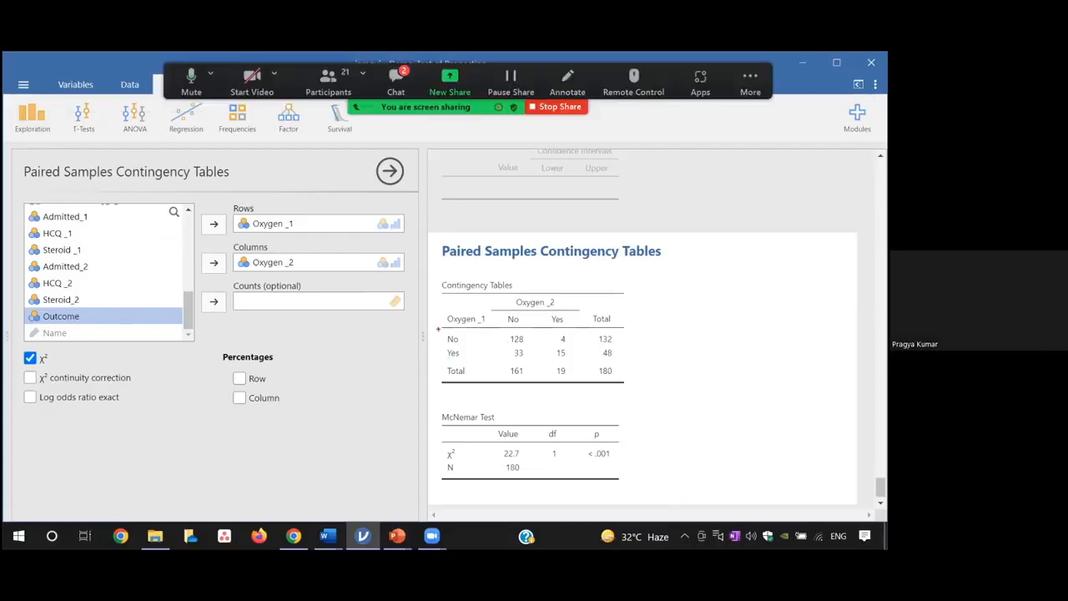
# Outline the No and Yes rows and columns of the contingency table with temporary rectangles, and clear the marks
pyautogui.moveTo(437, 327); pyautogui.dragTo(616, 347)
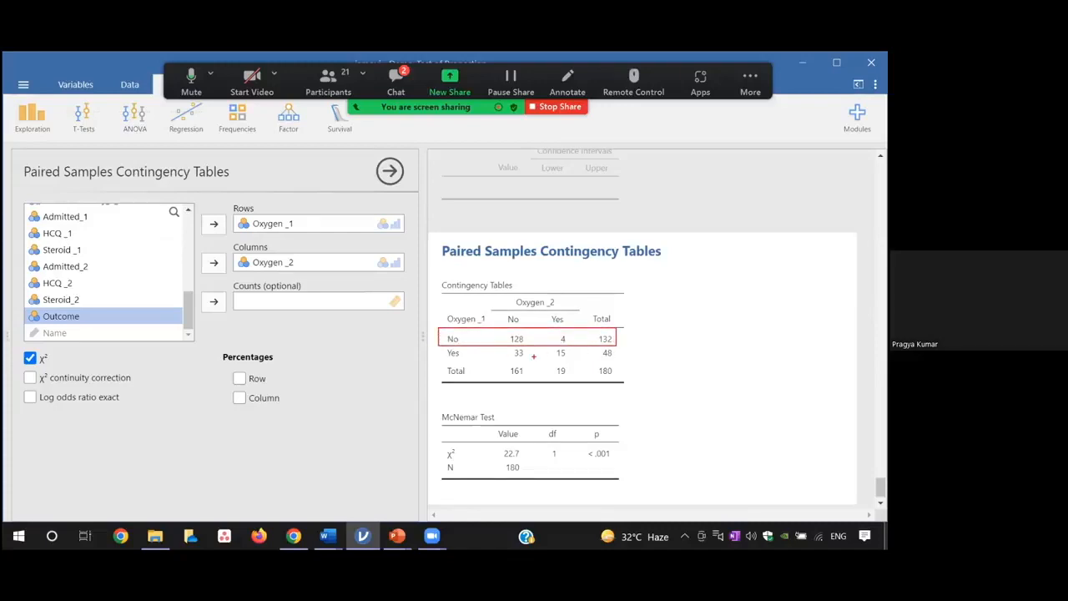
pyautogui.moveTo(437, 345)
pyautogui.mouseDown()
pyautogui.moveTo(467, 359)
pyautogui.moveTo(621, 362)
pyautogui.mouseUp()
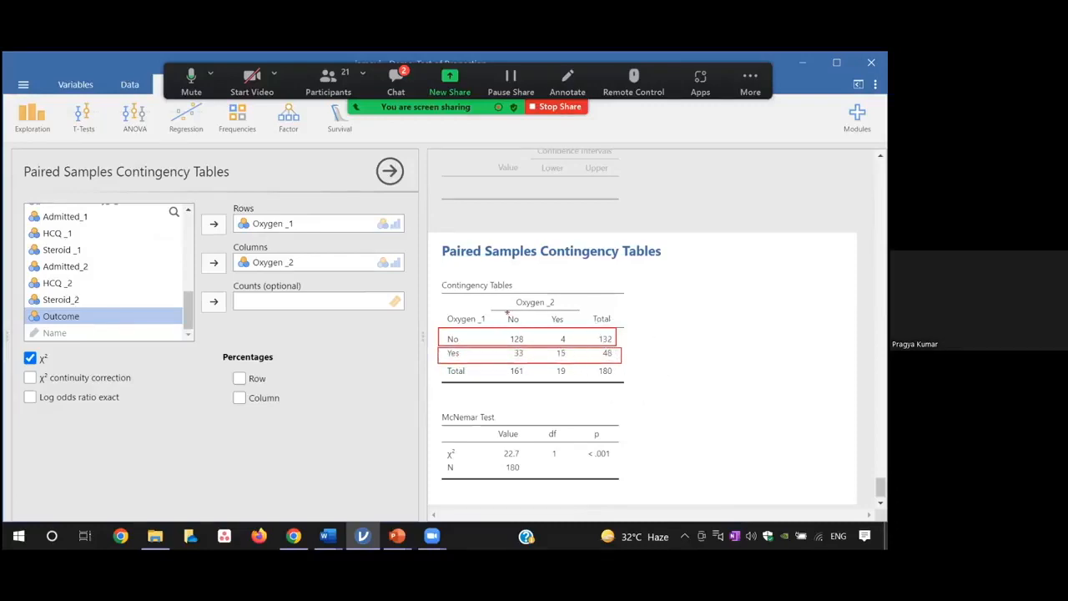
pyautogui.moveTo(506, 312); pyautogui.dragTo(532, 389)
pyautogui.moveTo(552, 303); pyautogui.dragTo(577, 392)
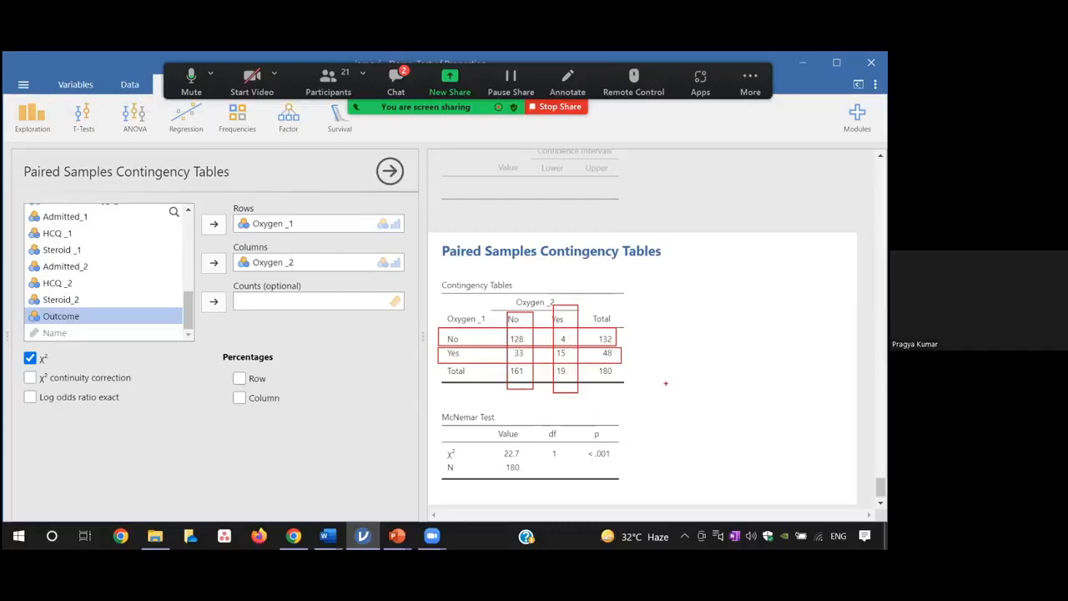
pyautogui.press('Escape')
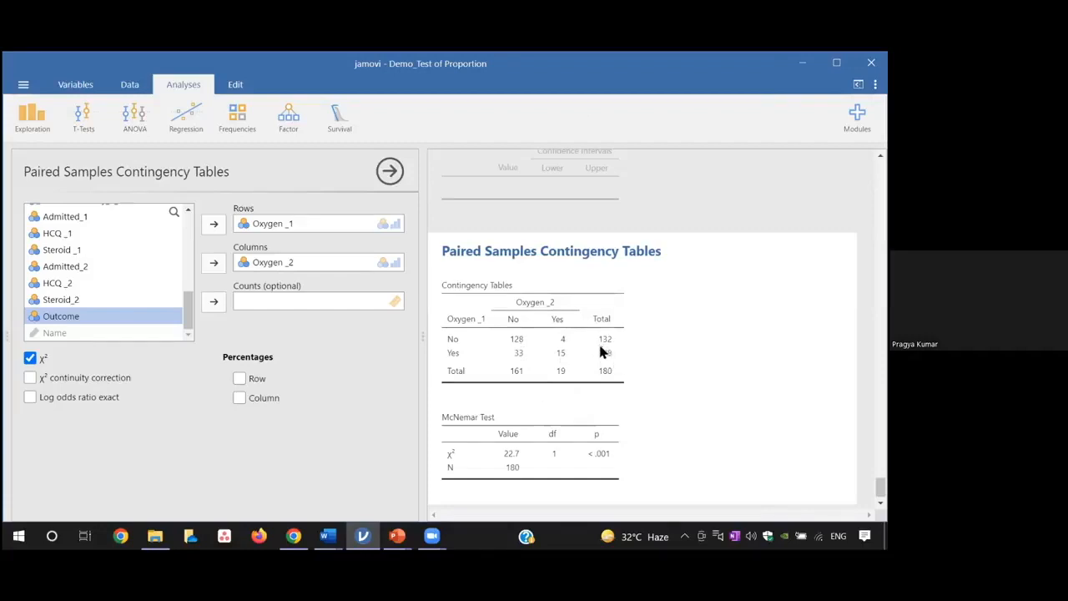
# Outline the Yes totals of Oxygen _1 and Oxygen _2 with temporary rectangles, and clear the marks
pyautogui.hotkey('ctrl', '2')
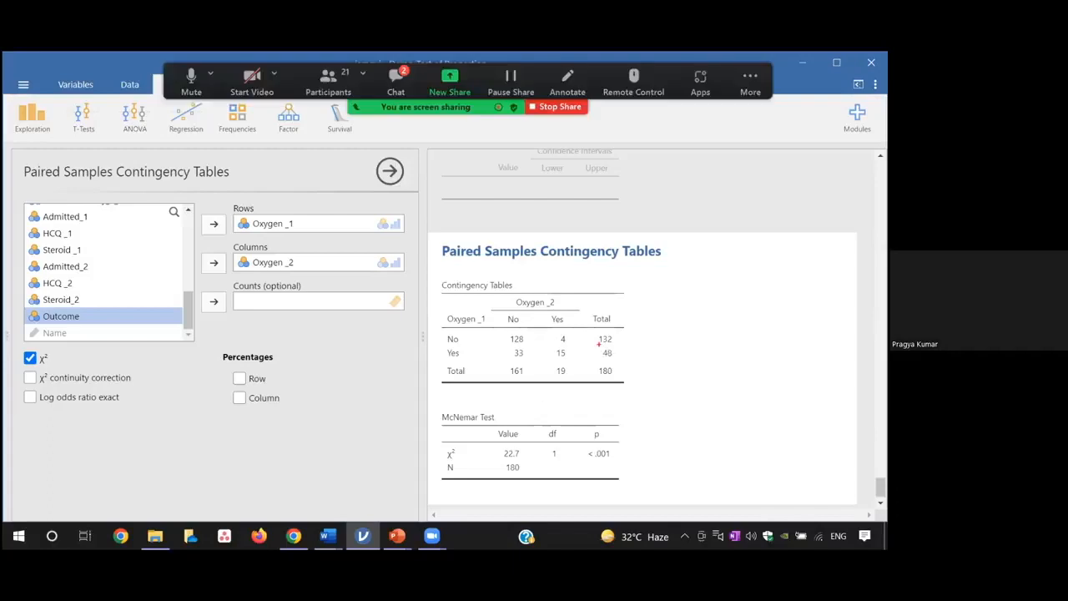
pyautogui.moveTo(598, 343); pyautogui.dragTo(610, 355)
pyautogui.press('Escape')
pyautogui.hotkey('ctrl', '2')
pyautogui.moveTo(596, 345); pyautogui.dragTo(626, 375)
pyautogui.moveTo(546, 359); pyautogui.dragTo(573, 385)
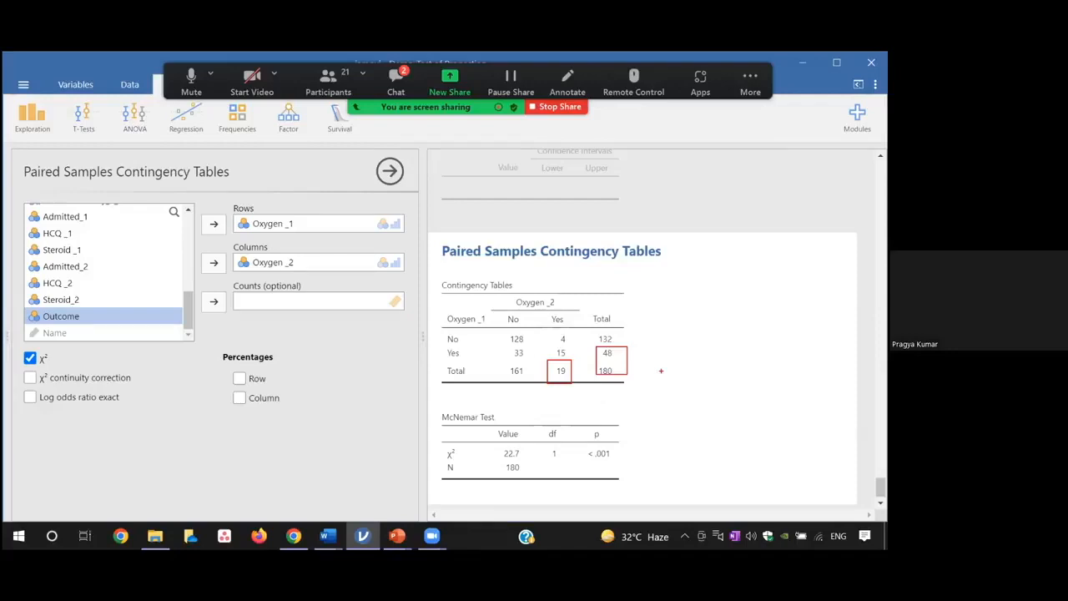
pyautogui.press('Escape')
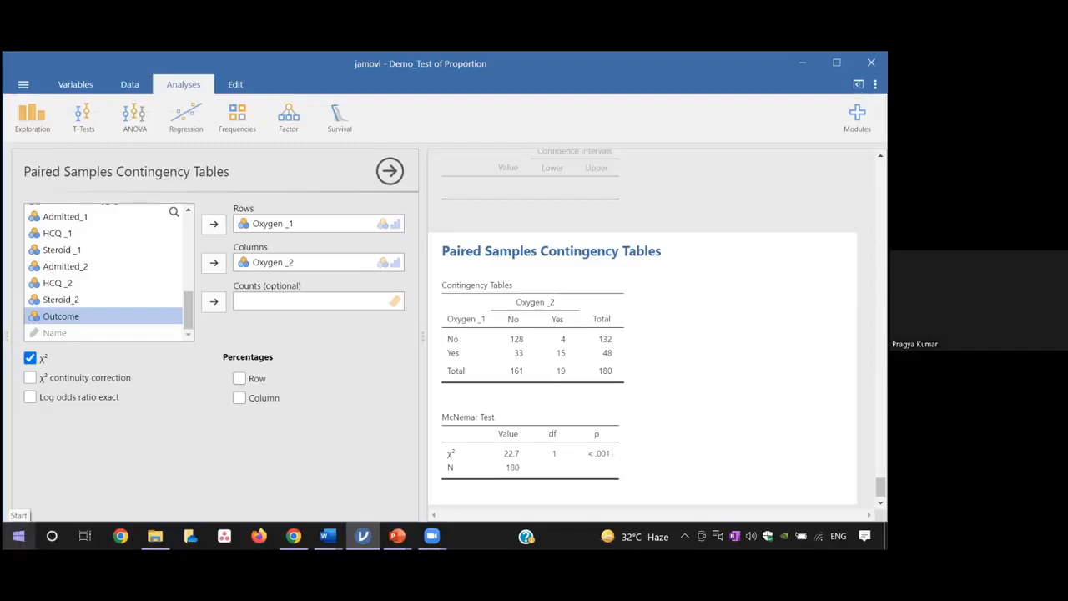
# Find and open the Windows Calculator, and bring it in front of the jamovi window
pyautogui.click(18, 536)
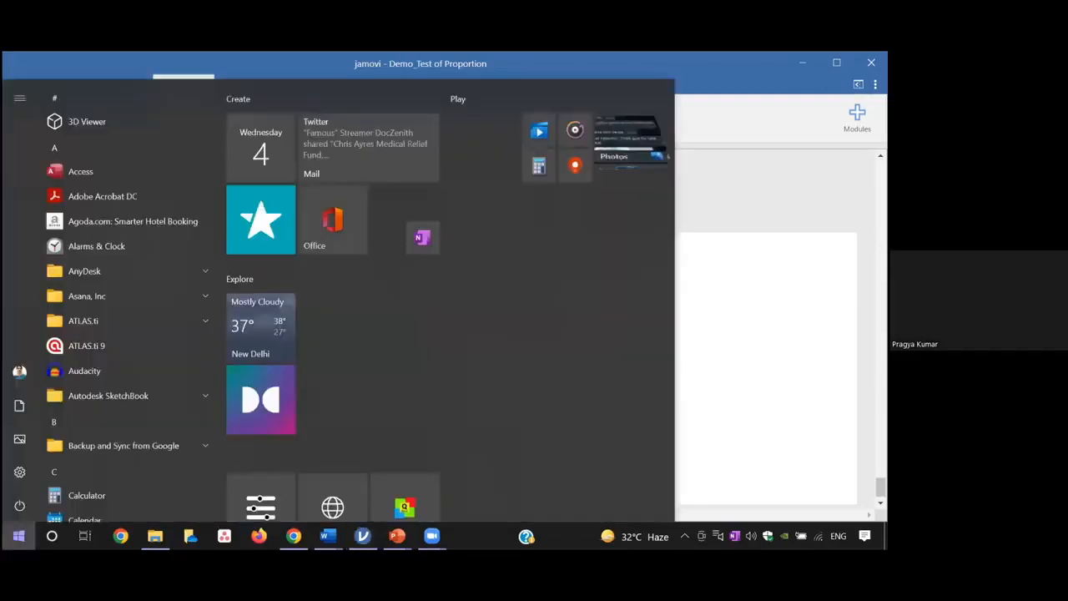
pyautogui.write('calc')
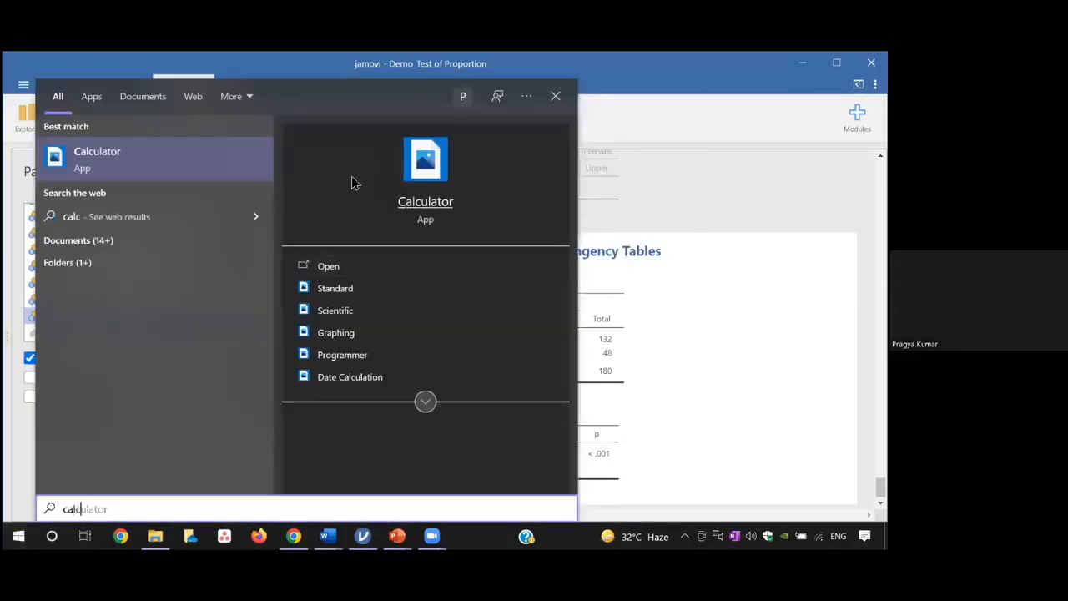
pyautogui.click(432, 165)
pyautogui.click(554, 203)
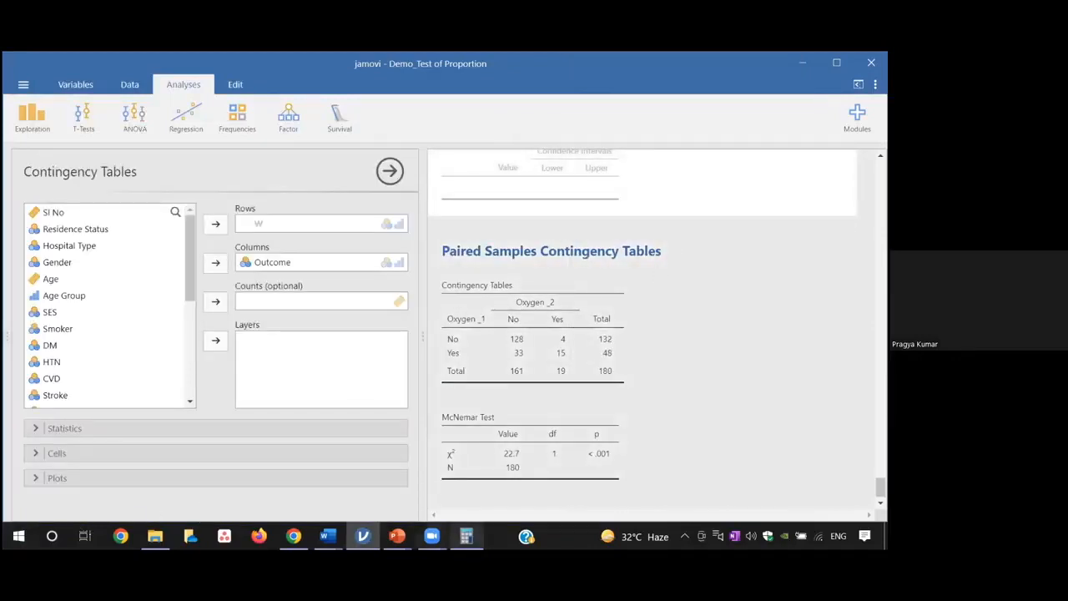
pyautogui.click(465, 536)
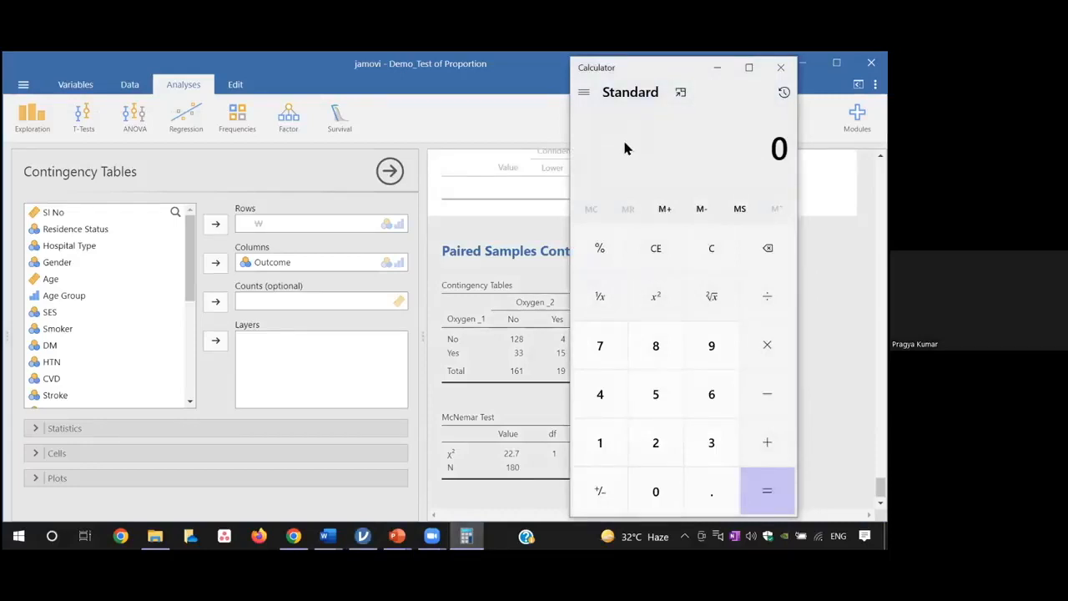
# Resize the Calculator window so that it no longer covers the contingency table's counts
pyautogui.moveTo(635, 58); pyautogui.dragTo(636, 136)
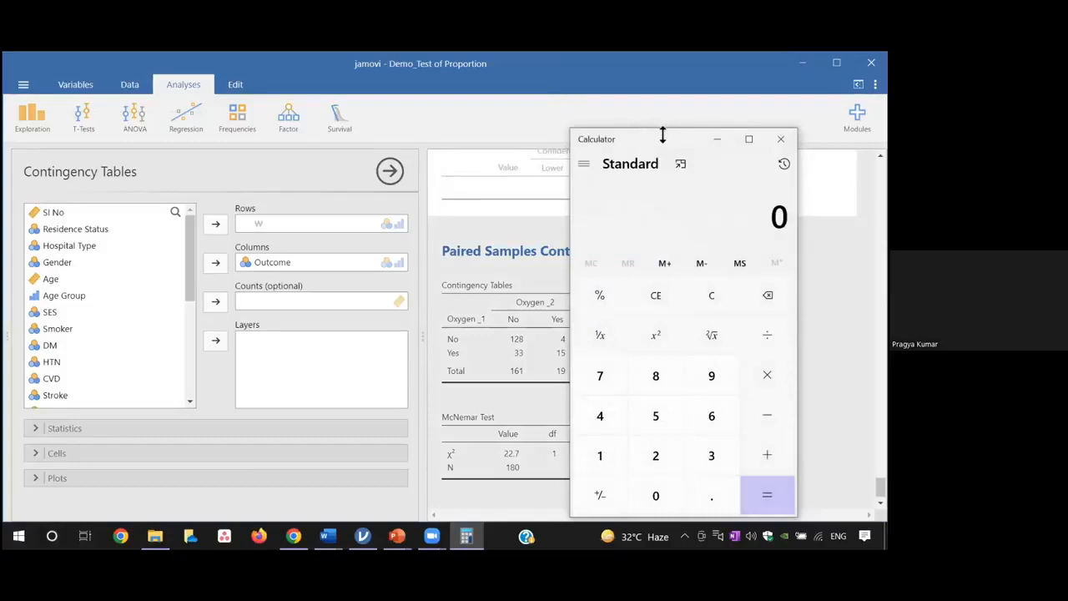
pyautogui.moveTo(662, 135); pyautogui.dragTo(664, 137)
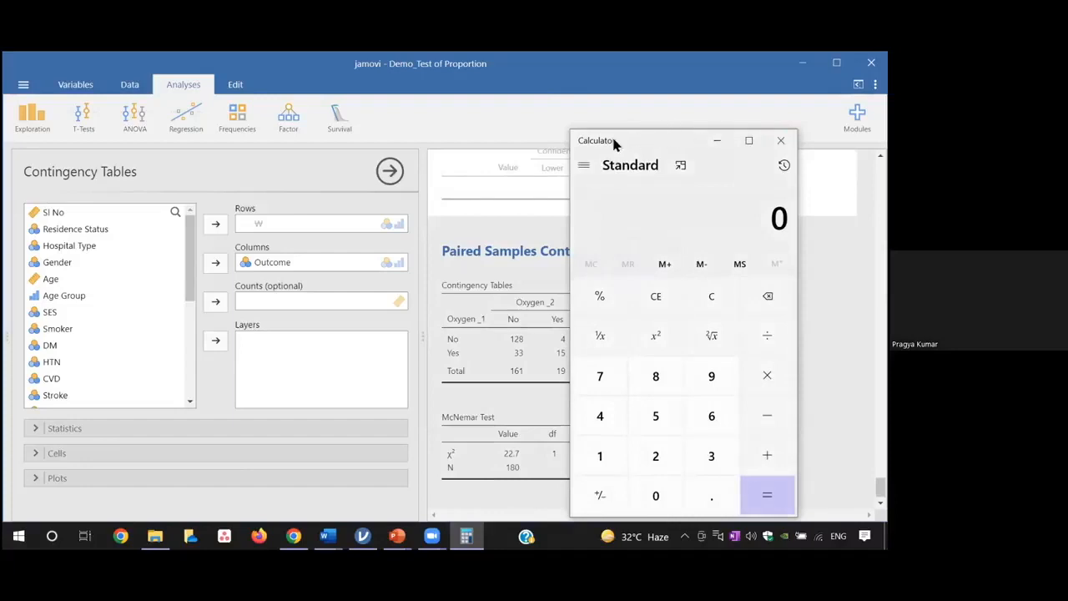
pyautogui.moveTo(572, 189); pyautogui.dragTo(539, 190)
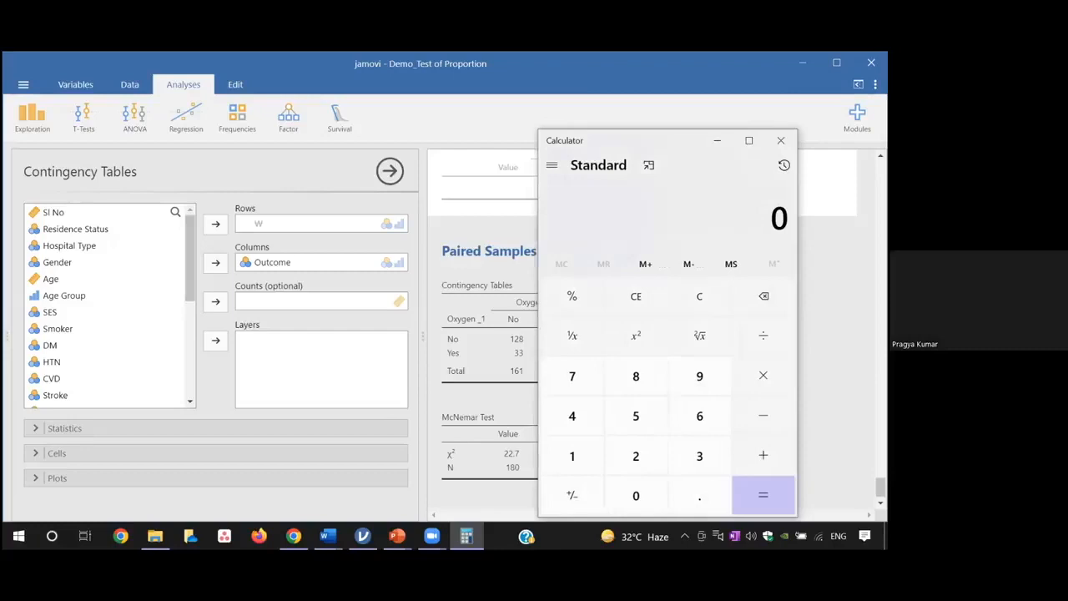
pyautogui.moveTo(797, 292); pyautogui.dragTo(786, 292)
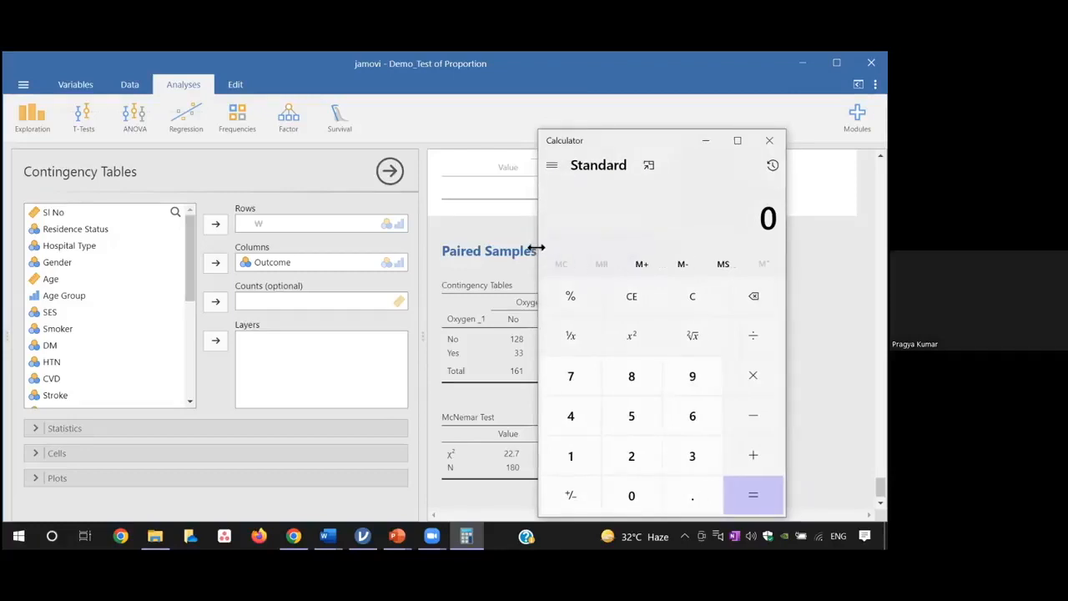
pyautogui.moveTo(535, 248); pyautogui.dragTo(563, 248)
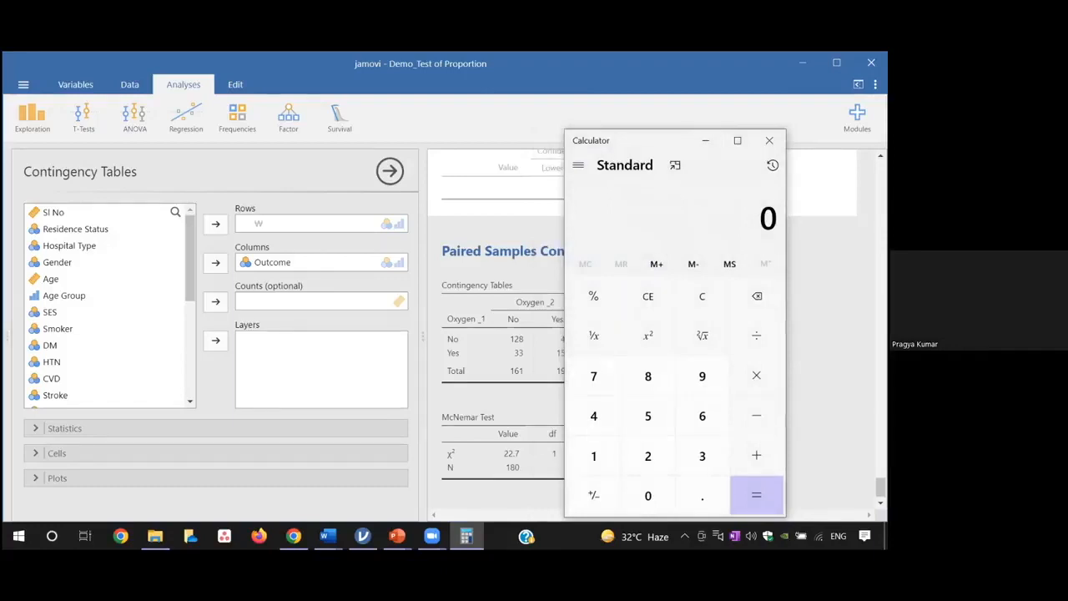
pyautogui.moveTo(786, 337); pyautogui.dragTo(850, 337)
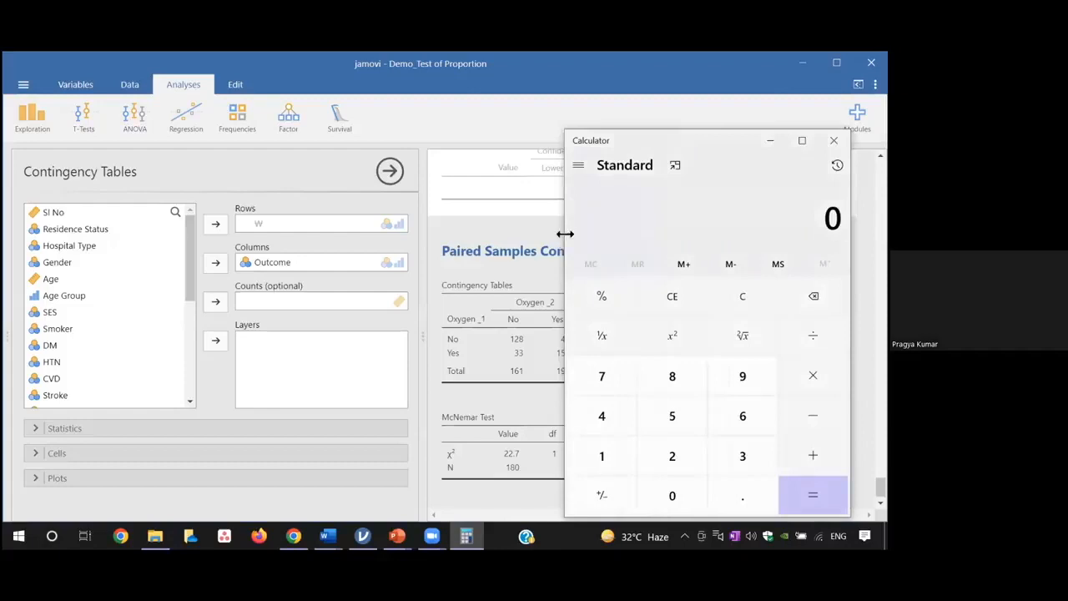
pyautogui.moveTo(565, 233); pyautogui.dragTo(629, 234)
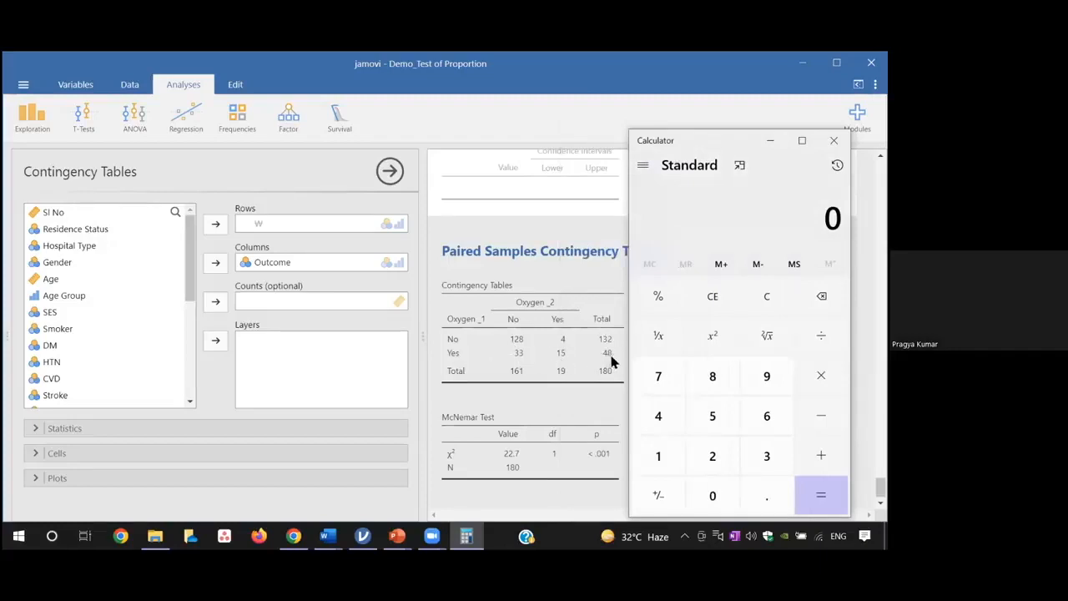
# Calculate the Oxygen _1 Yes proportion by dividing 48 by 180
pyautogui.click(660, 414)
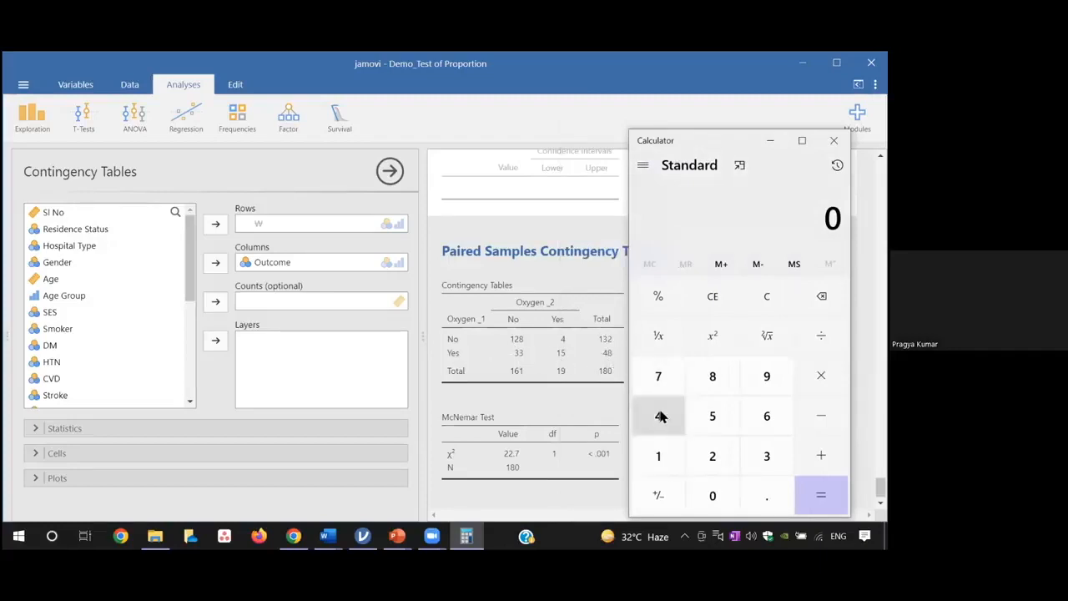
pyautogui.click(713, 375)
pyautogui.click(821, 335)
pyautogui.click(661, 466)
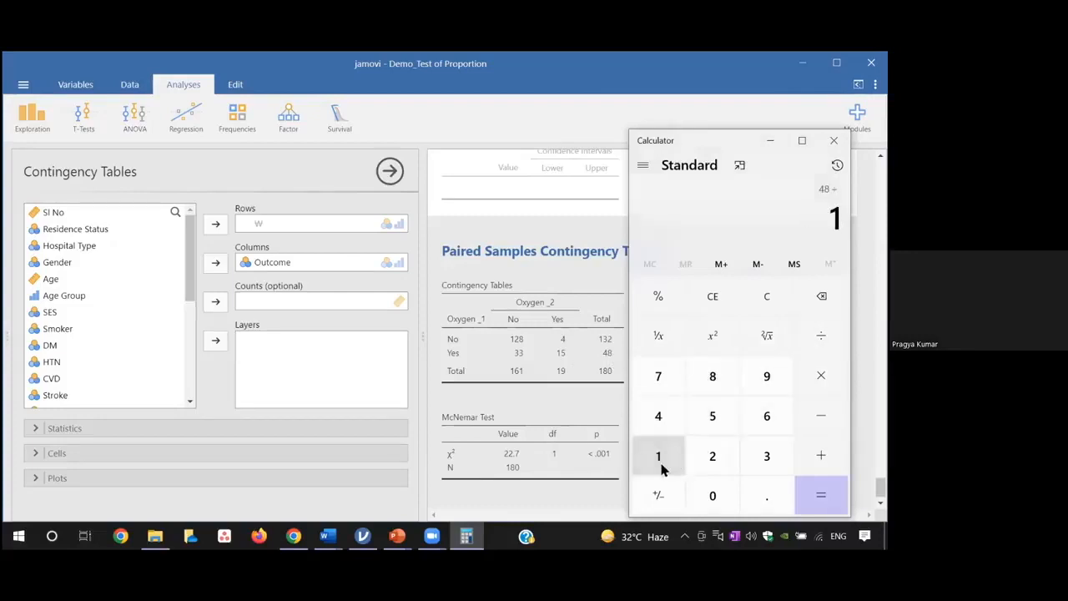
pyautogui.click(705, 391)
pyautogui.click(712, 496)
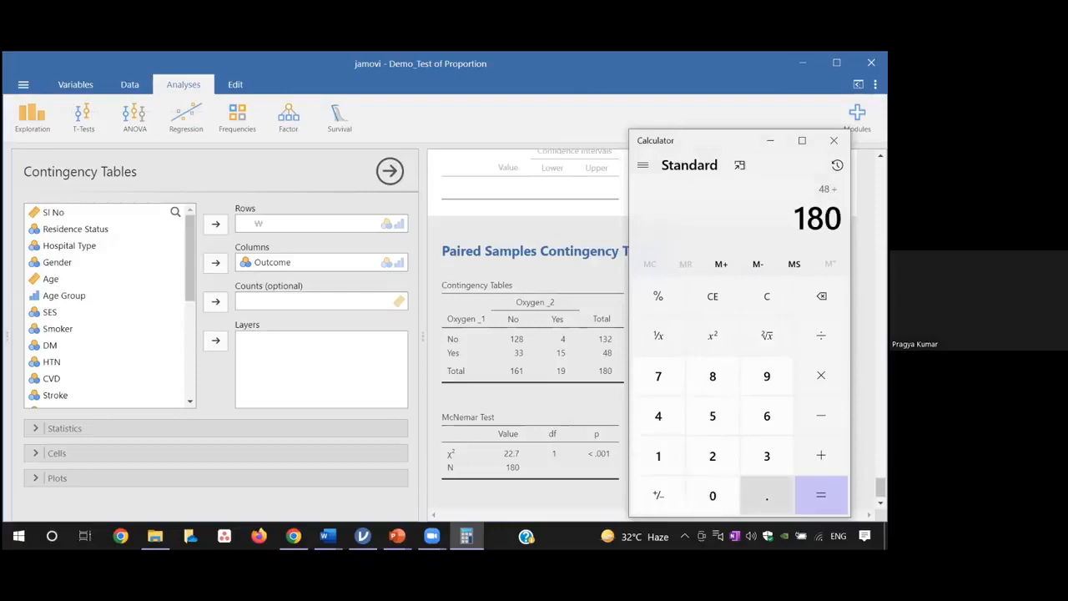
pyautogui.click(821, 496)
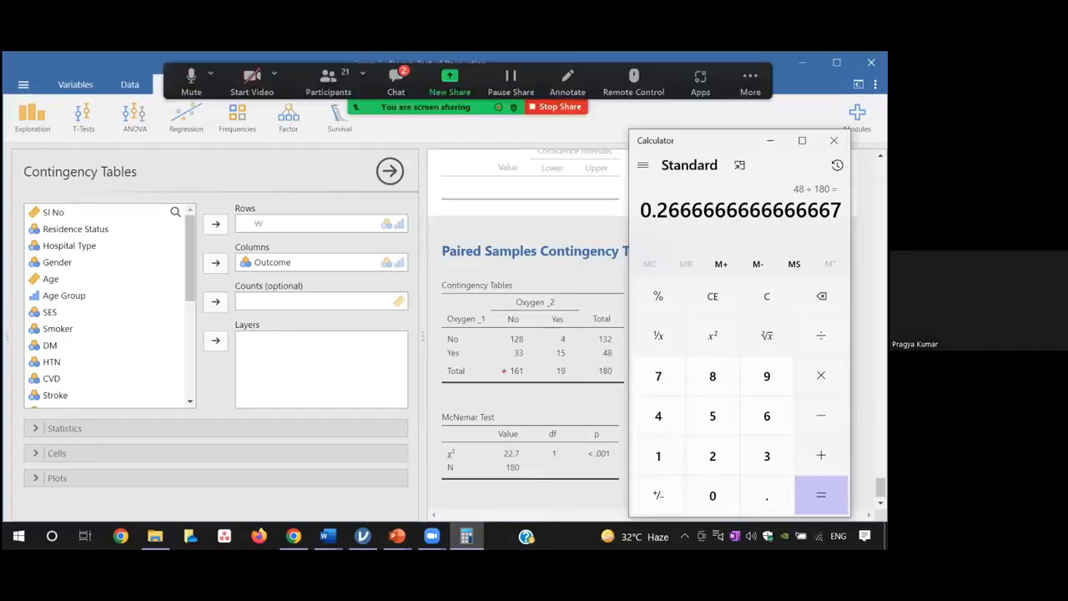
# Outline the Oxygen _2 Yes column with a temporary rectangle, and clear the mark
pyautogui.moveTo(546, 308); pyautogui.dragTo(575, 393)
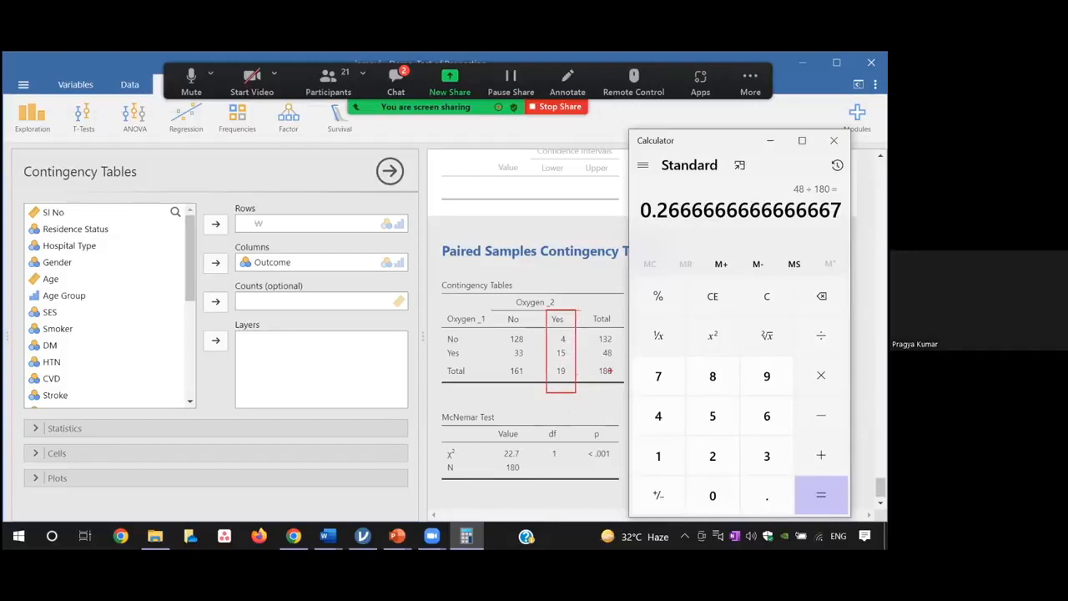
pyautogui.press('Escape')
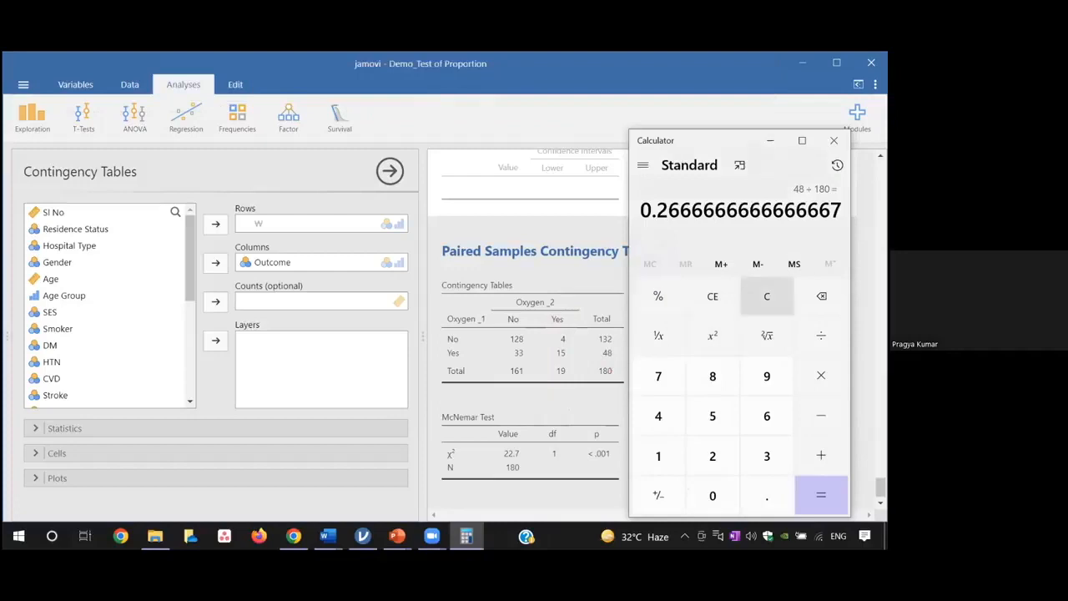
# Calculate the Oxygen _2 Yes proportion by dividing 19 by 180, and close the Calculator
pyautogui.click(767, 296)
pyautogui.click(659, 458)
pyautogui.click(765, 376)
pyautogui.click(821, 336)
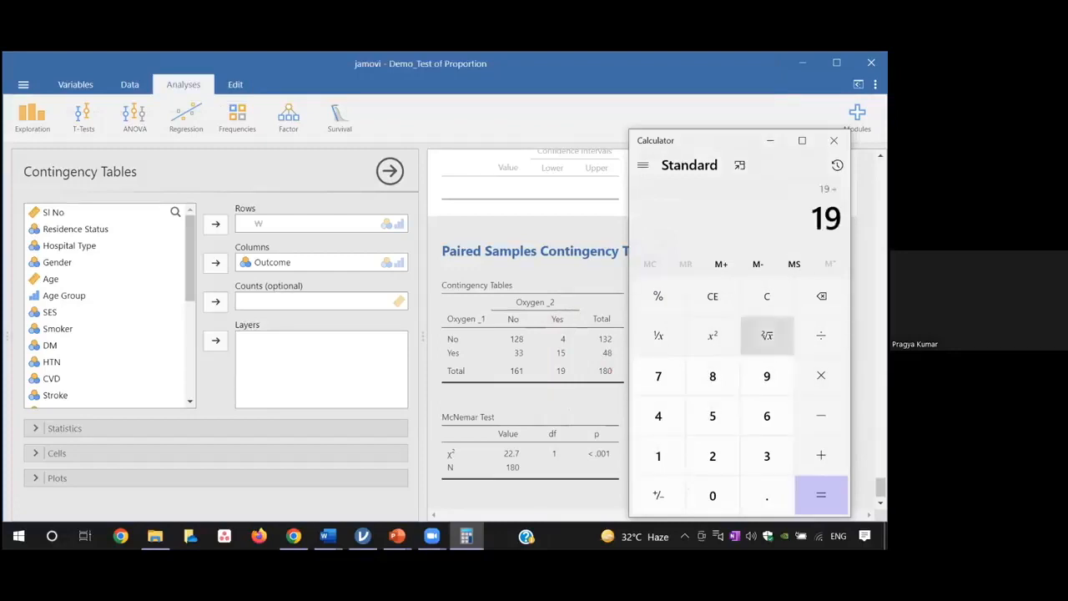
pyautogui.click(658, 456)
pyautogui.click(713, 376)
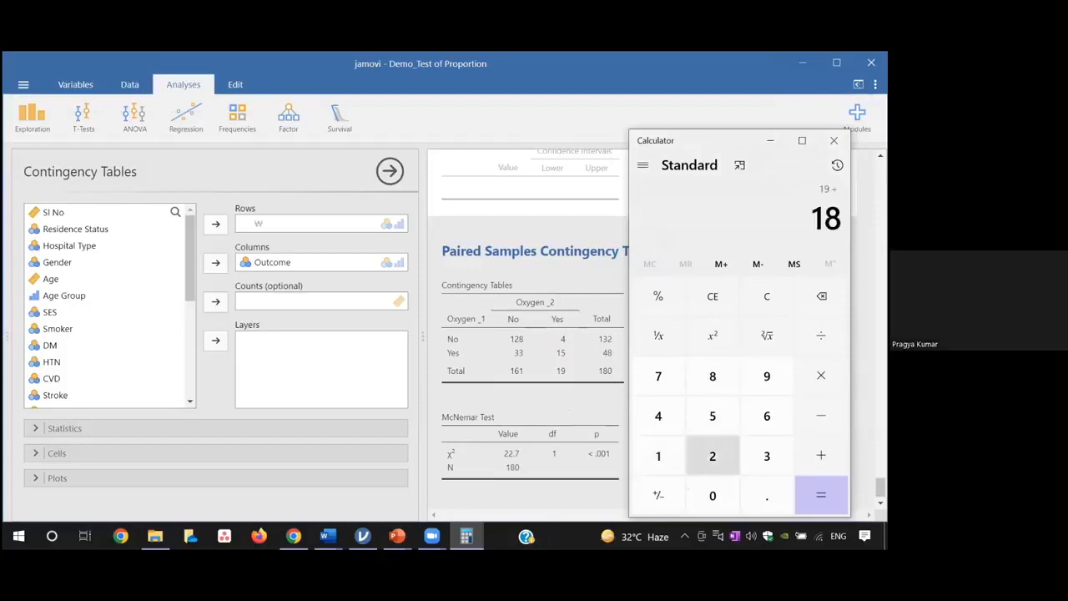
pyautogui.click(713, 495)
pyautogui.click(821, 495)
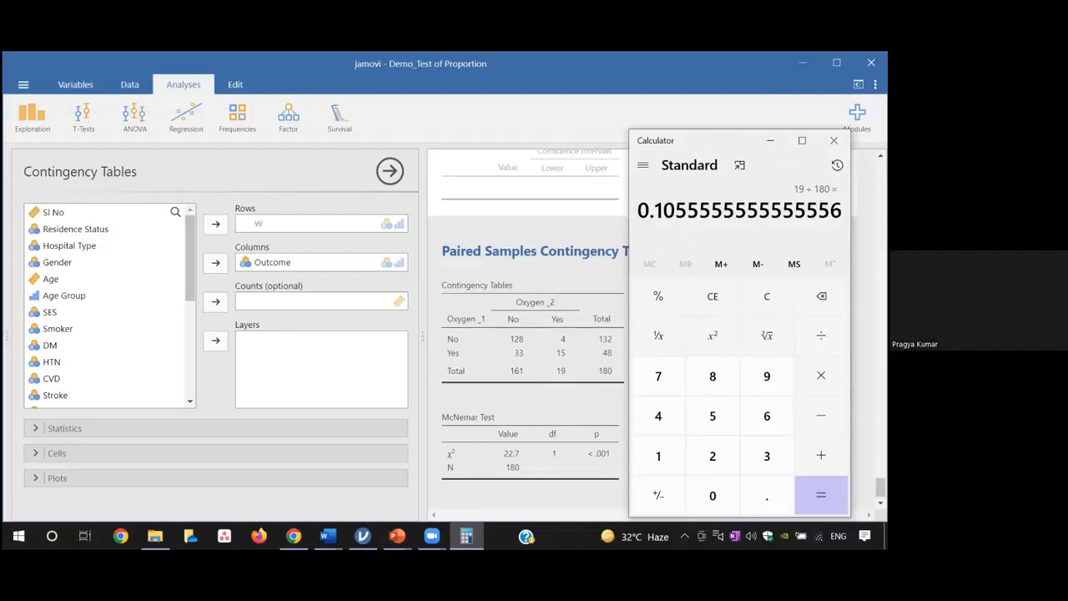
pyautogui.click(833, 140)
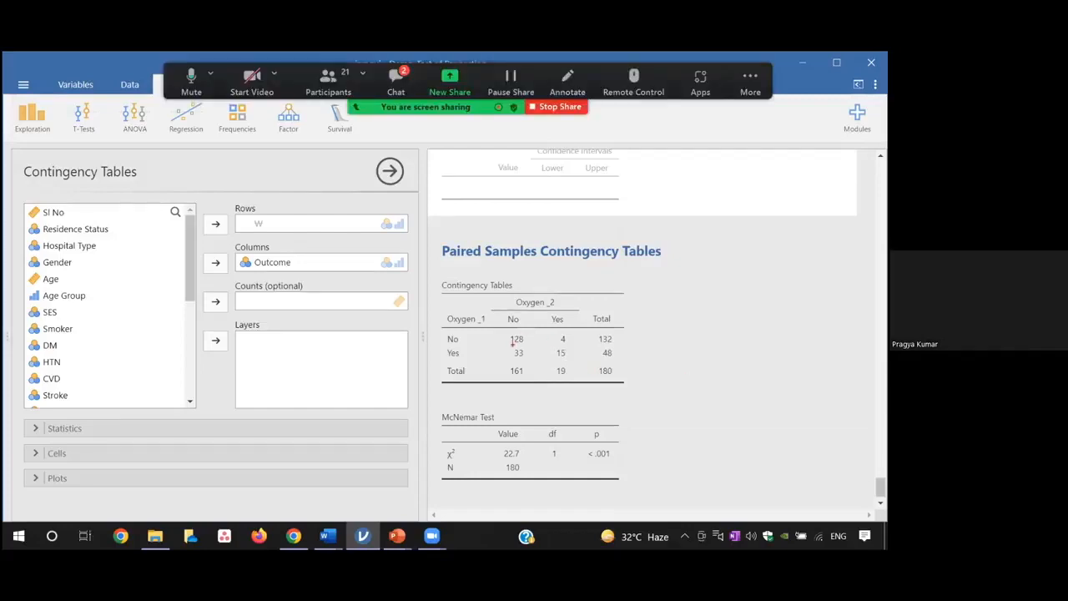
# Outline the Oxygen _1 Yes row and the Oxygen _2 Yes column with temporary rectangles, and clear the marks
pyautogui.moveTo(512, 344)
pyautogui.mouseDown()
pyautogui.moveTo(566, 365)
pyautogui.moveTo(621, 360)
pyautogui.mouseUp()
pyautogui.moveTo(549, 328); pyautogui.dragTo(572, 393)
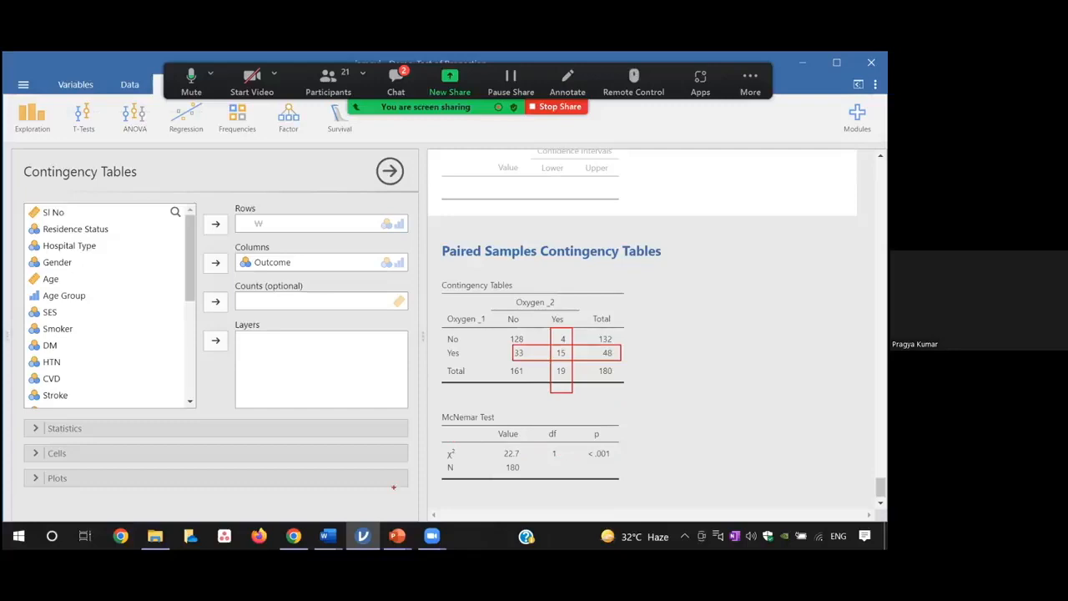
pyautogui.press('Escape')
# Look through the last pages of the Word document Question_Table_Intepretation_Chi Square_Jamovi_New, and return to the jamovi results
pyautogui.moveTo(327, 535)
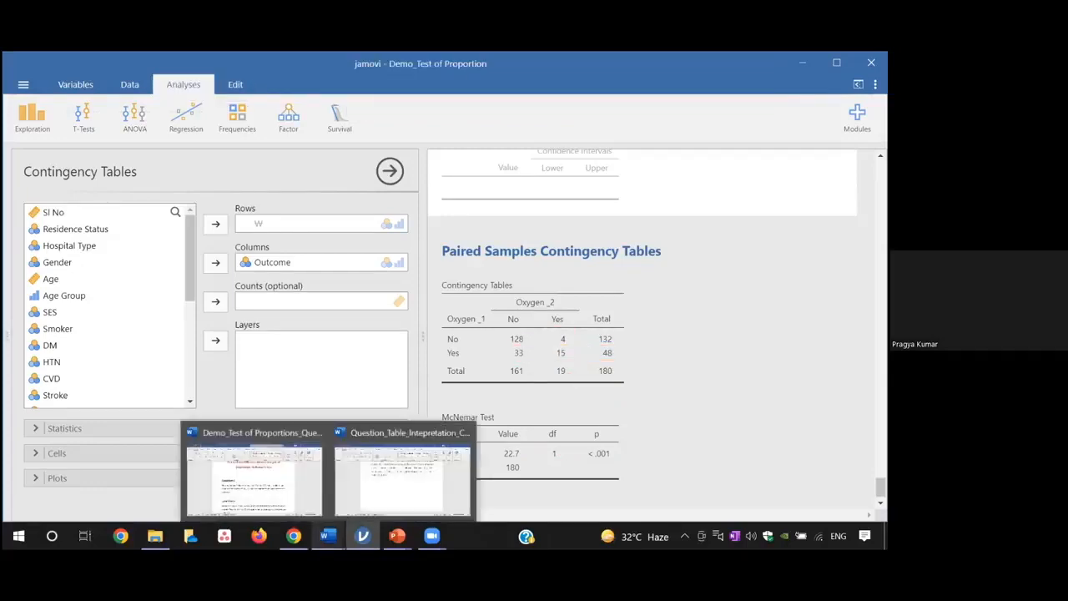
pyautogui.click(440, 455)
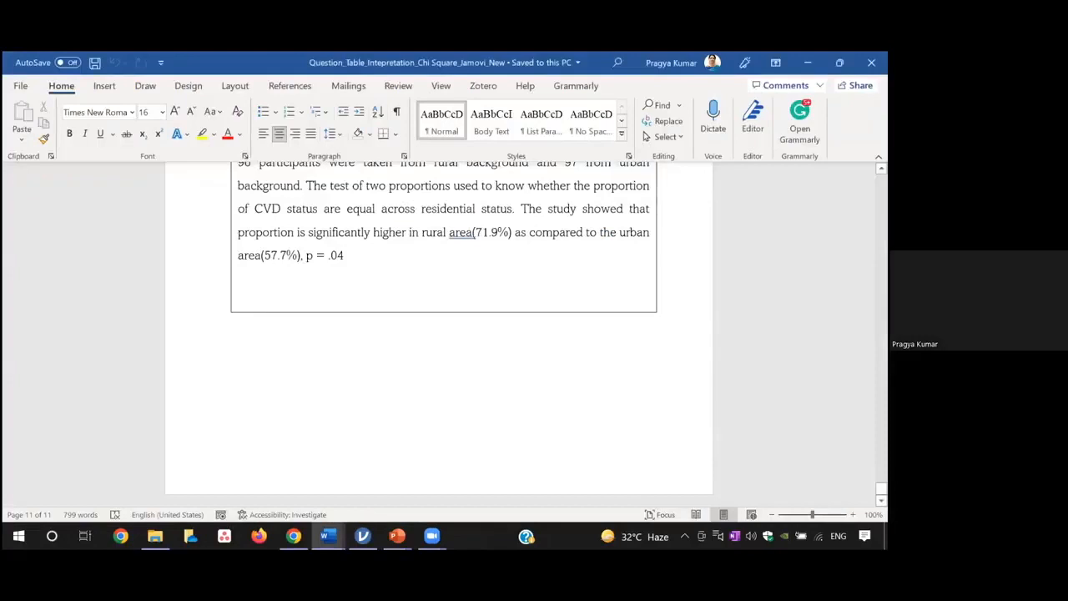
pyautogui.scroll(10, 438, 334)
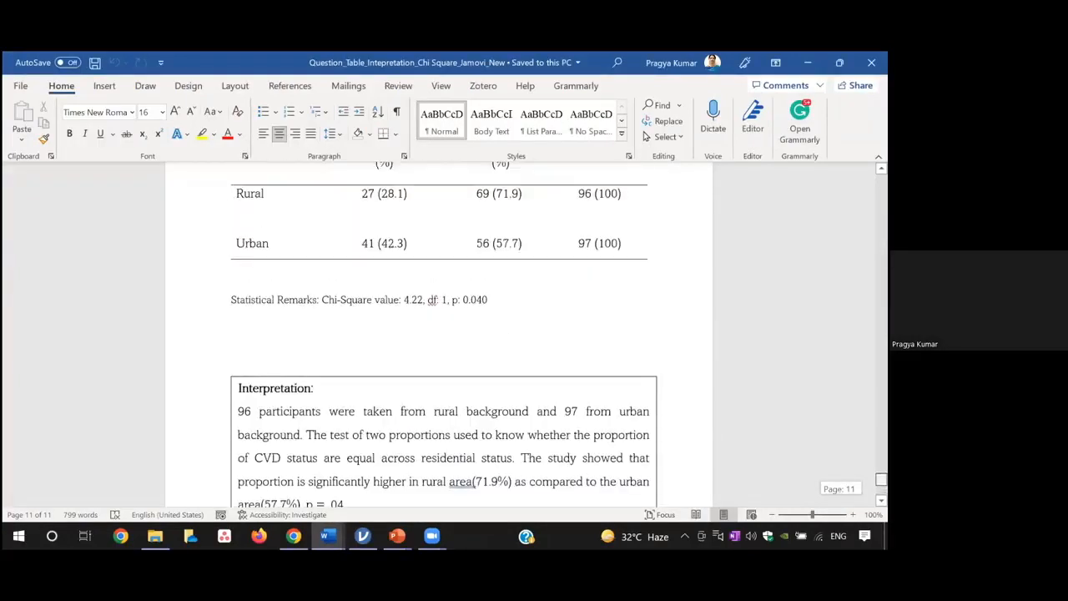
pyautogui.scroll(15, 438, 333)
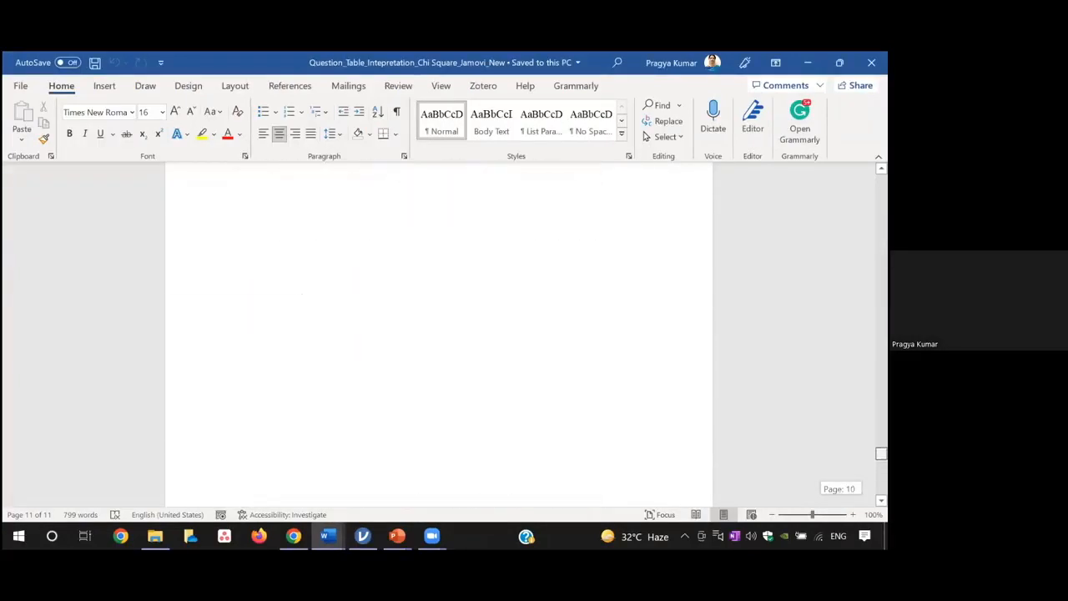
pyautogui.scroll(-15, 439, 334)
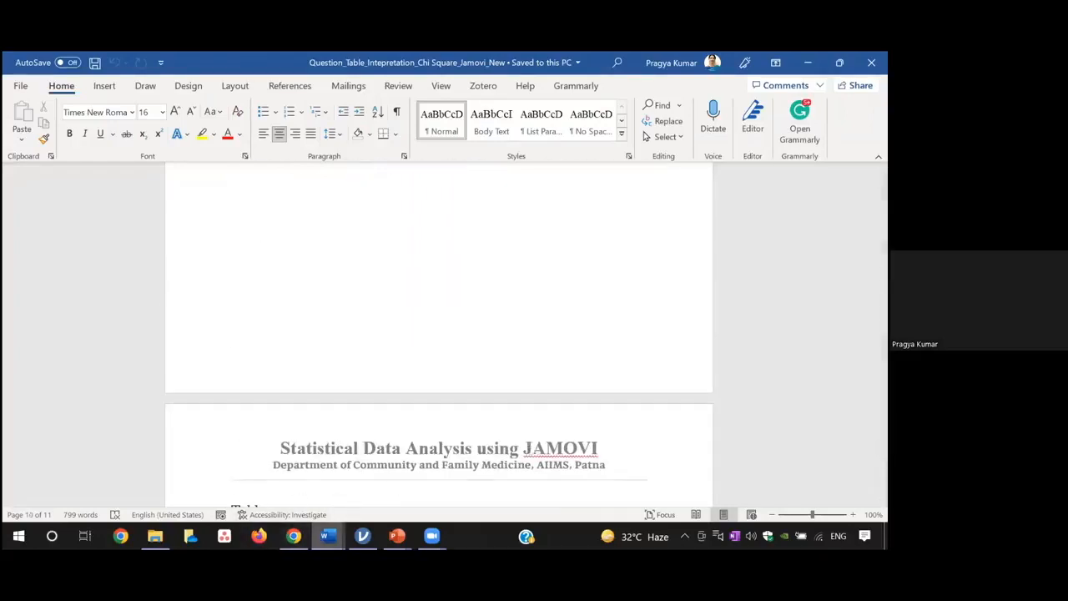
pyautogui.moveTo(327, 535)
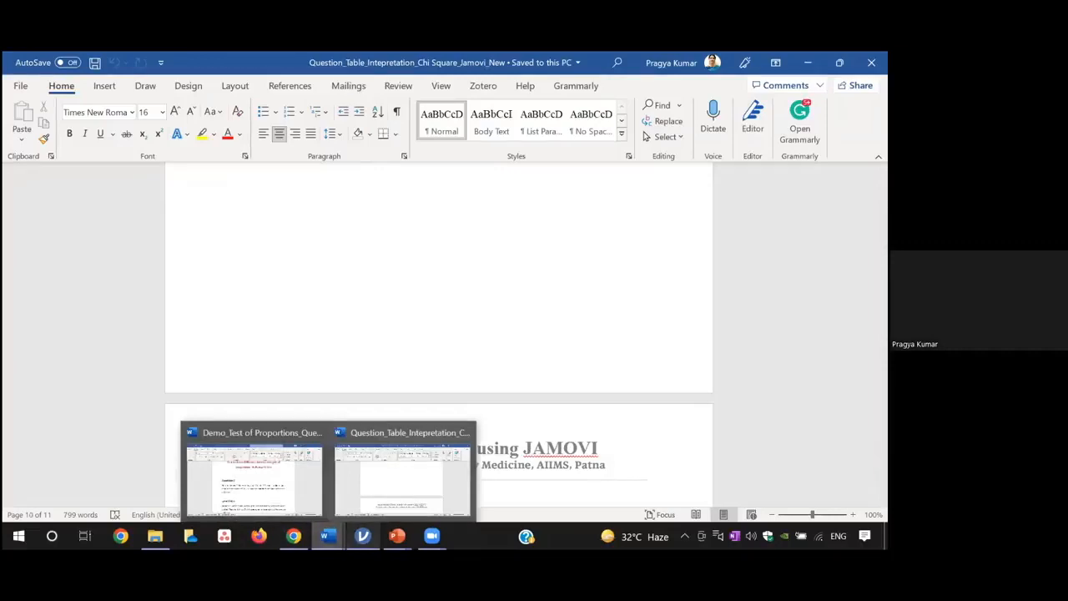
pyautogui.moveTo(362, 536)
pyautogui.click(394, 477)
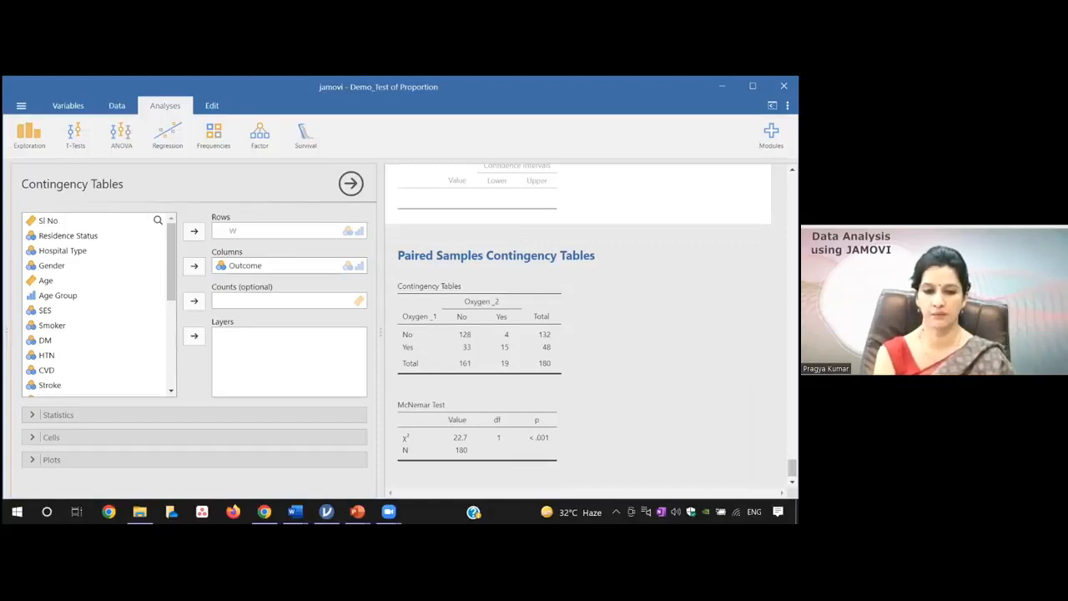
# Review the earlier results in the output, opening the options of the existing Correlation Matrix and Scatterplot analyses
pyautogui.moveTo(792, 469); pyautogui.dragTo(791, 190)
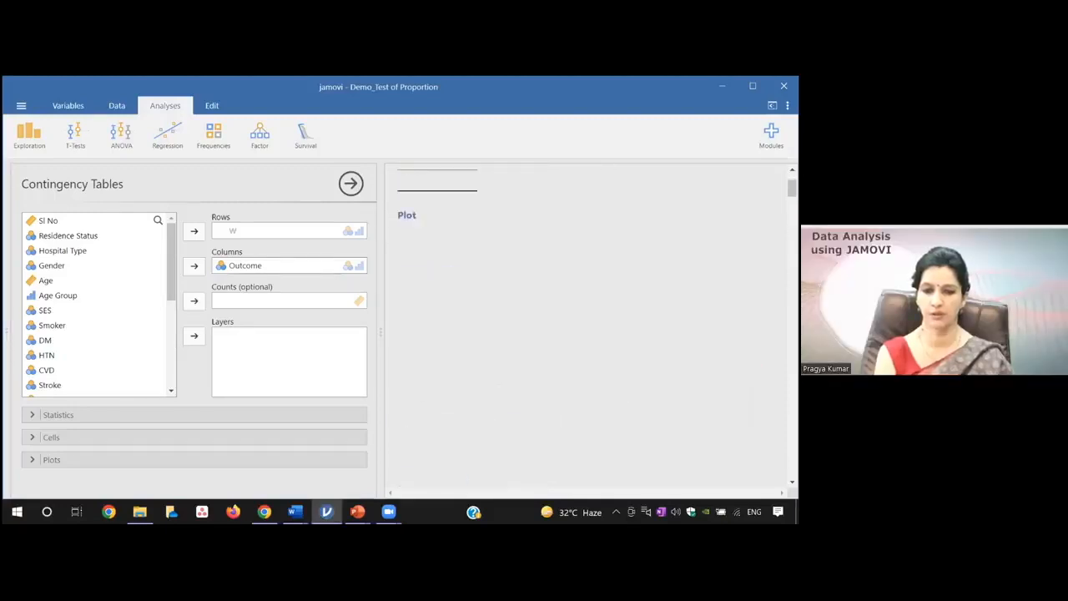
pyautogui.click(540, 322)
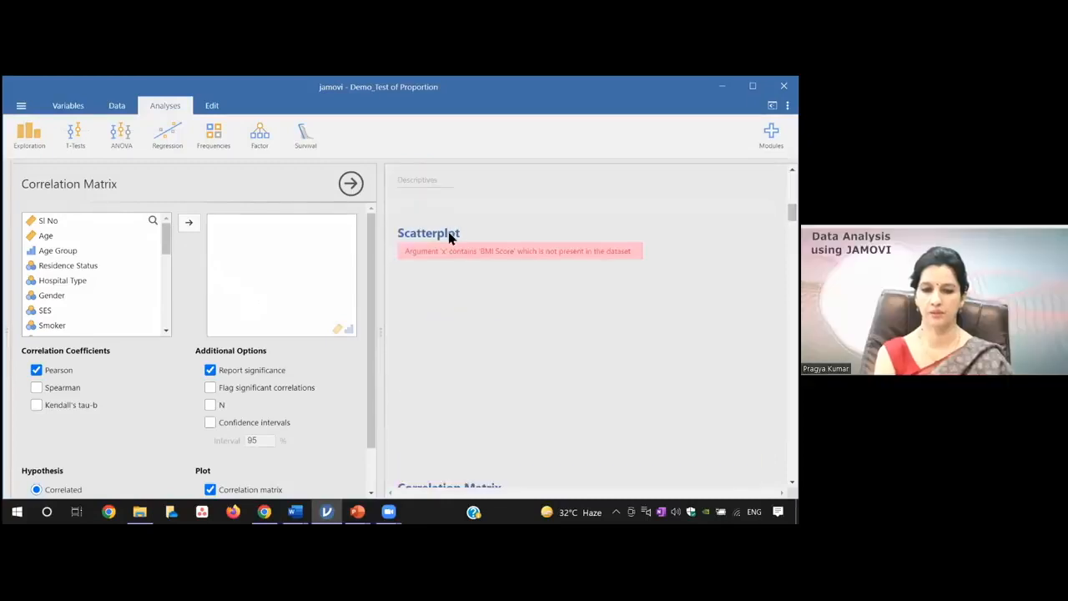
pyautogui.click(450, 235)
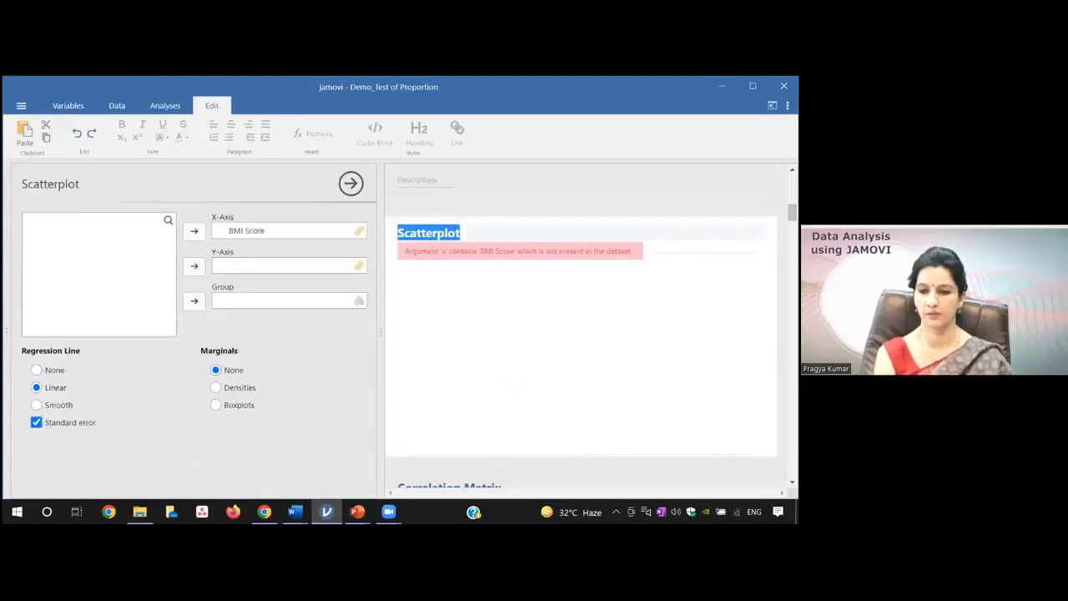
pyautogui.moveTo(791, 212); pyautogui.dragTo(792, 225)
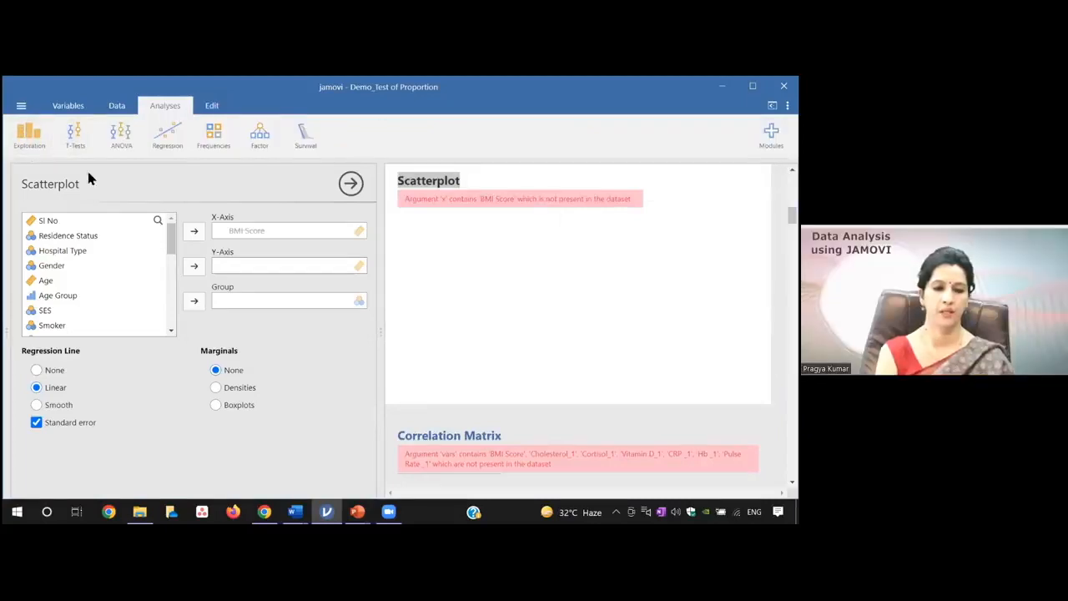
# Create a new Descriptives analysis with Age as its variable
pyautogui.click(30, 136)
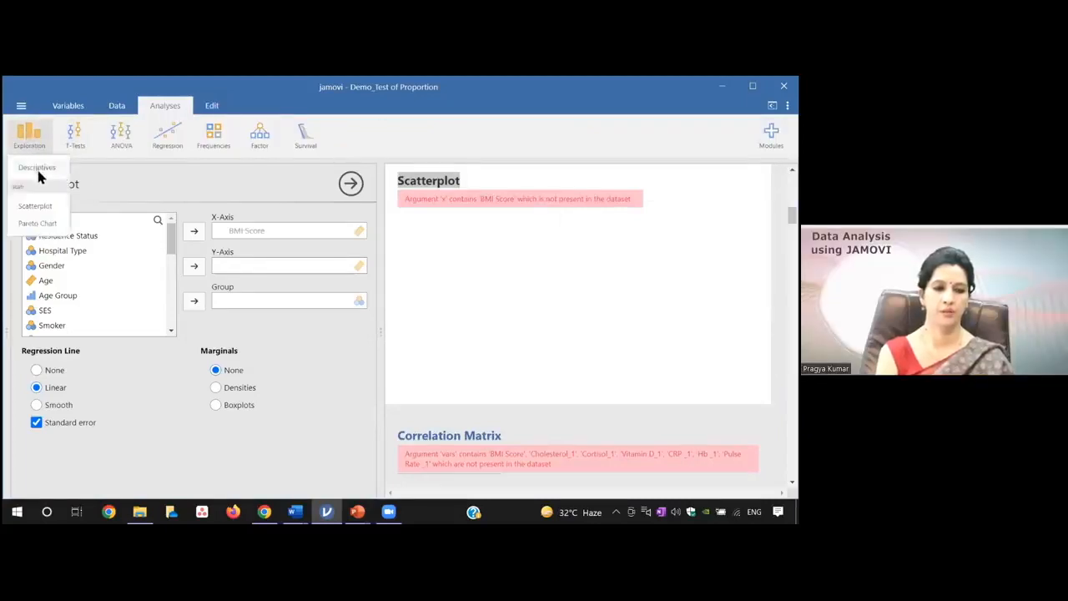
pyautogui.click(37, 169)
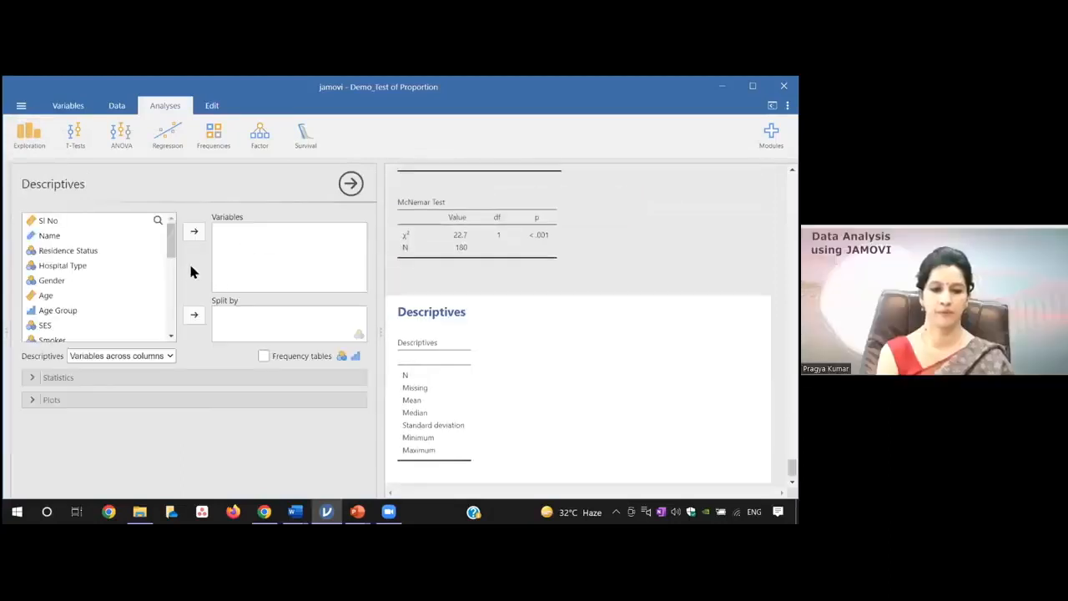
pyautogui.moveTo(170, 247)
pyautogui.mouseDown()
pyautogui.moveTo(172, 329)
pyautogui.moveTo(175, 257)
pyautogui.mouseUp()
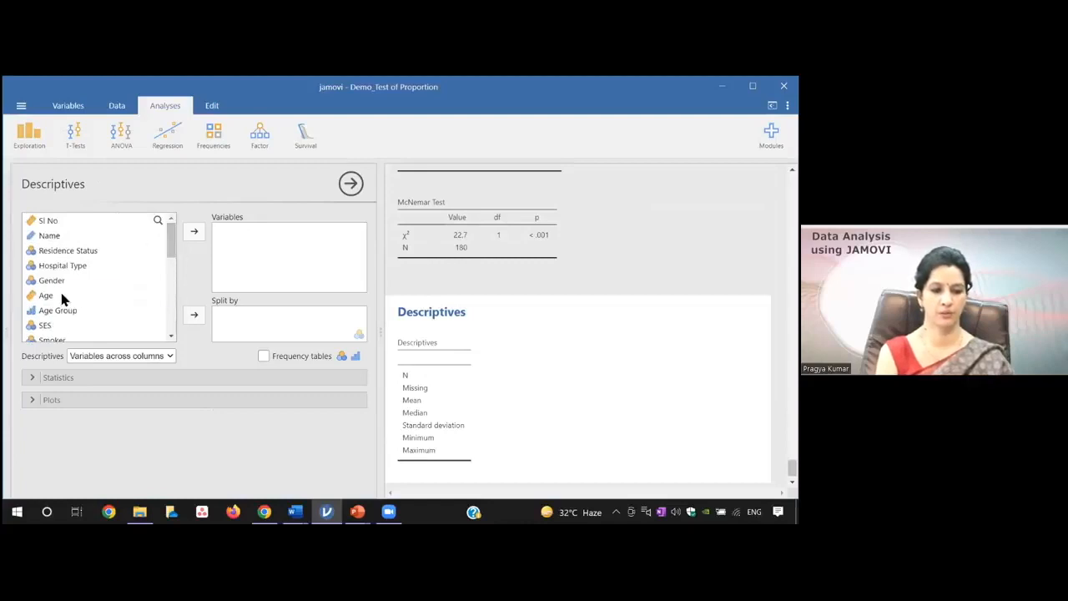
pyautogui.click(63, 296)
pyautogui.click(194, 231)
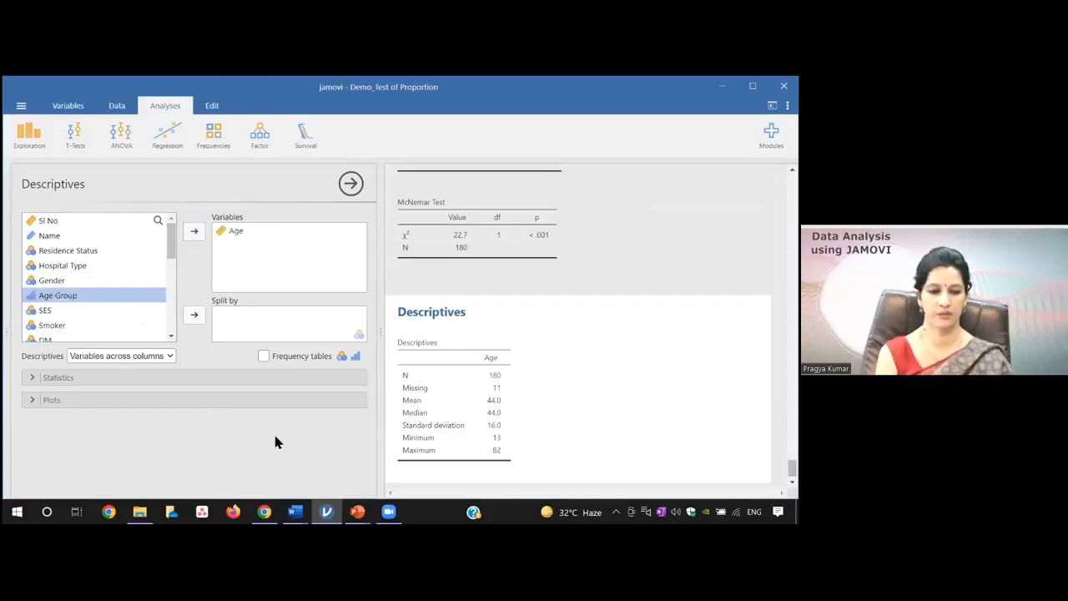
# Exclude the mean, median, minimum, maximum and standard deviation from the Age descriptives
pyautogui.click(77, 384)
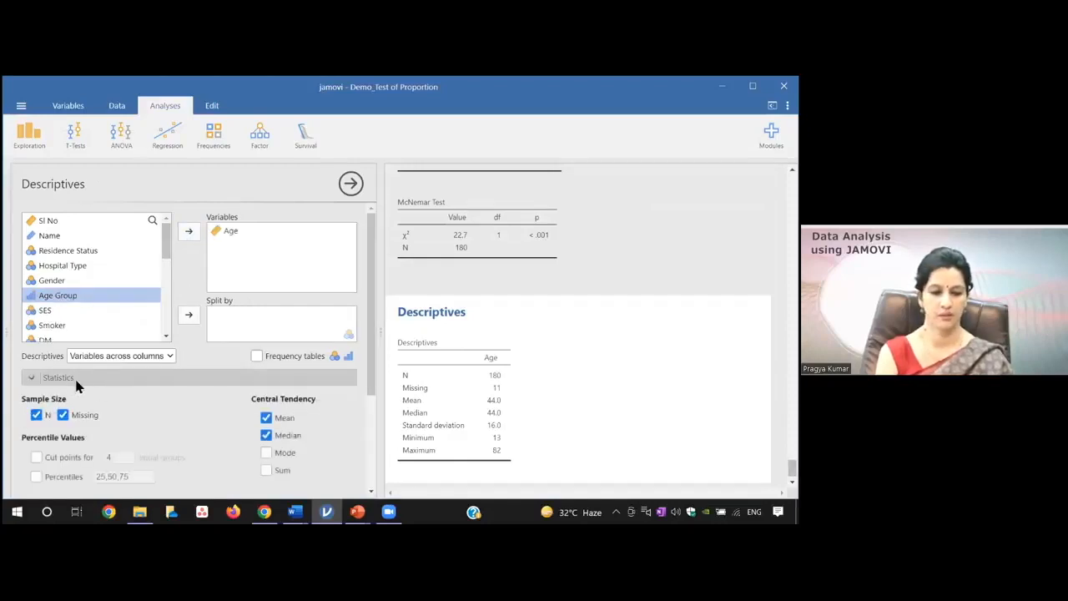
pyautogui.click(265, 418)
pyautogui.click(265, 435)
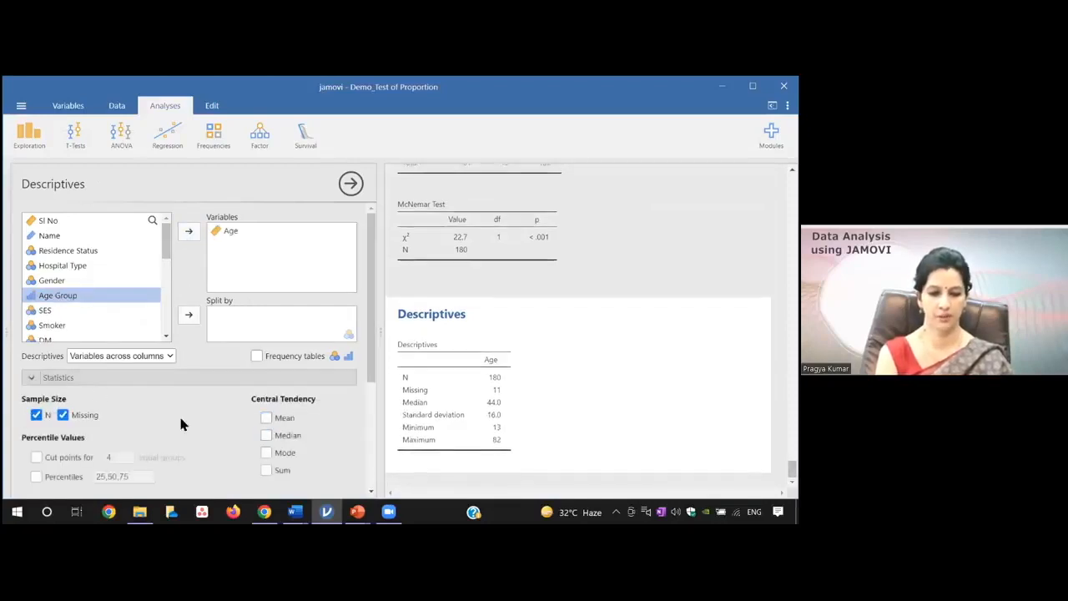
pyautogui.moveTo(367, 367); pyautogui.dragTo(363, 428)
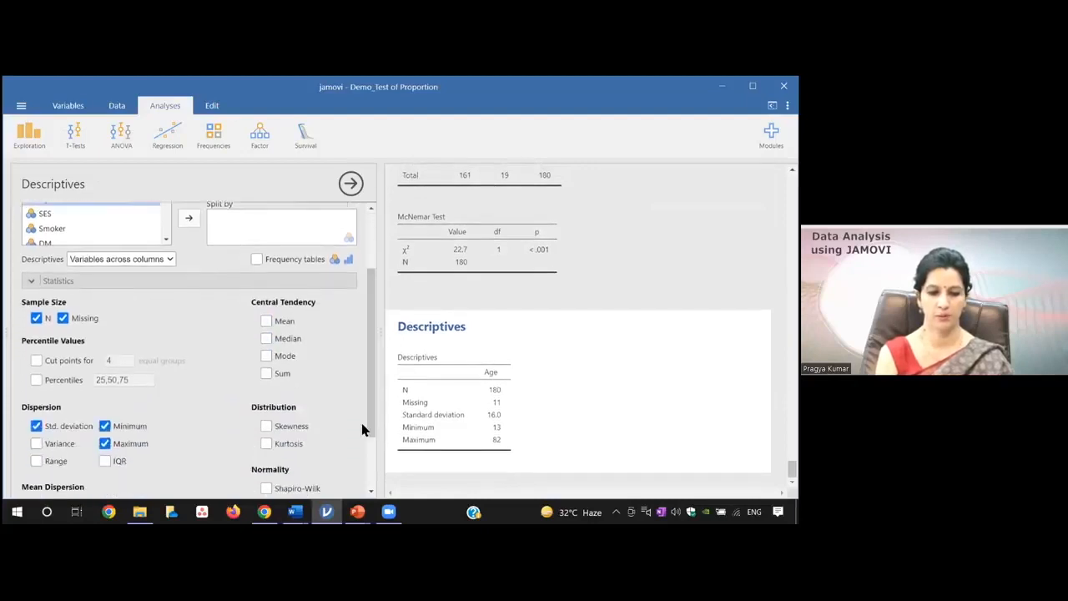
pyautogui.click(104, 426)
pyautogui.click(104, 443)
pyautogui.click(36, 425)
# Add a box plot of Age to the Descriptives analysis
pyautogui.moveTo(373, 396); pyautogui.dragTo(372, 444)
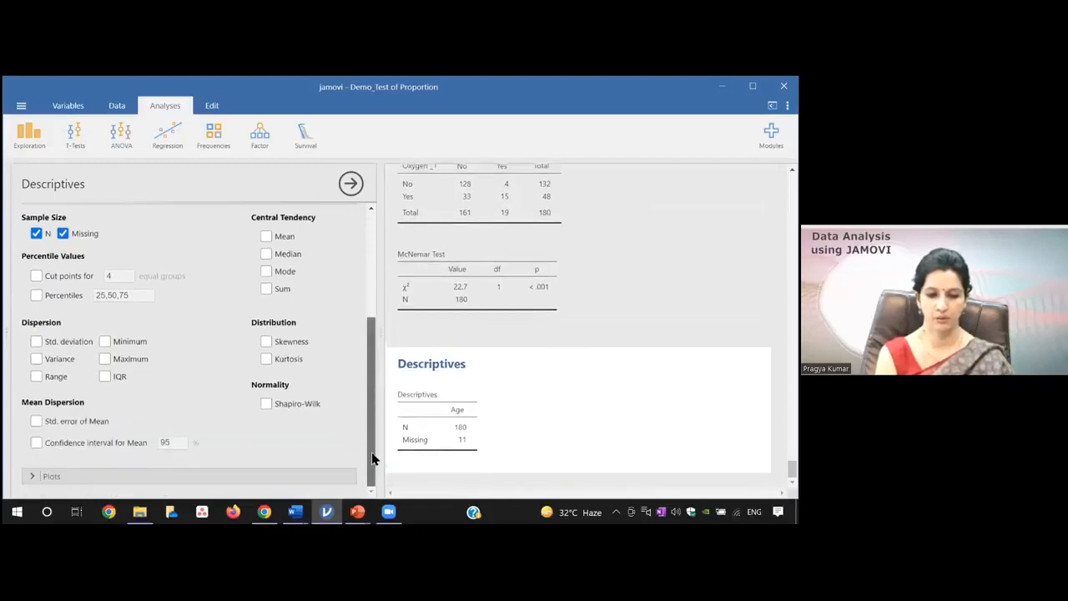
pyautogui.click(88, 477)
pyautogui.moveTo(372, 409); pyautogui.dragTo(370, 475)
pyautogui.click(155, 389)
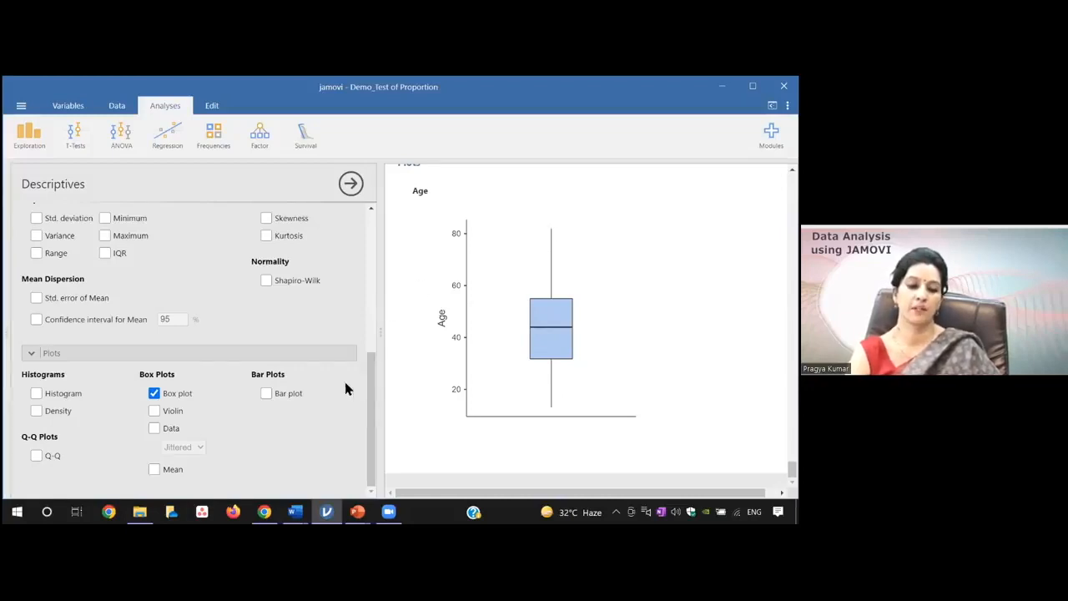
# Switch to the Day_1 folder in File Explorer and open the Demo_Correlation OMV file in jamovi
pyautogui.moveTo(139, 512)
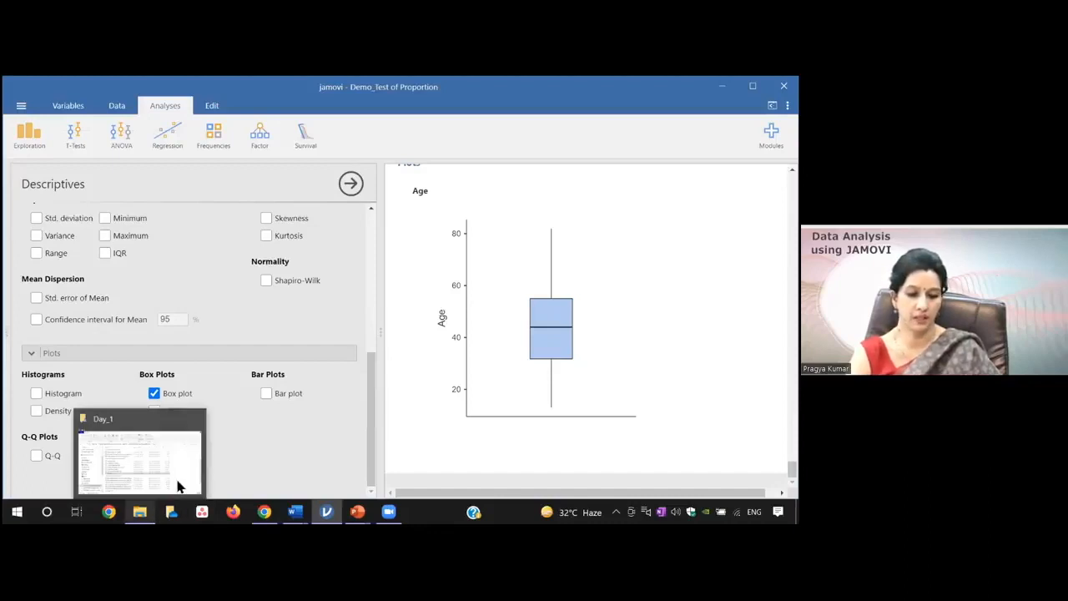
pyautogui.moveTo(326, 509)
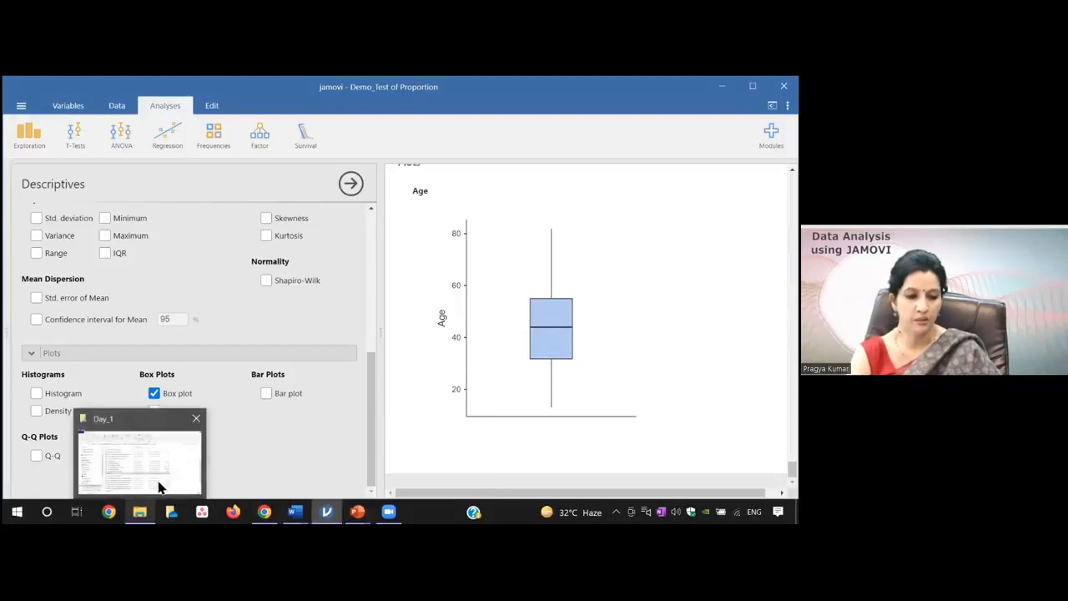
pyautogui.click(171, 472)
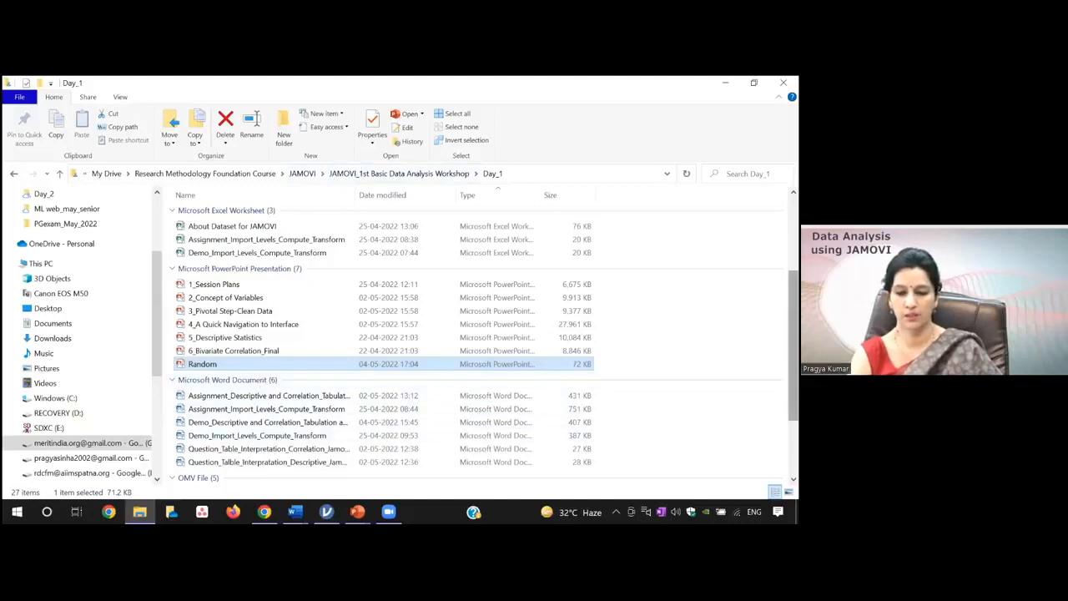
pyautogui.scroll(-3, 405, 441)
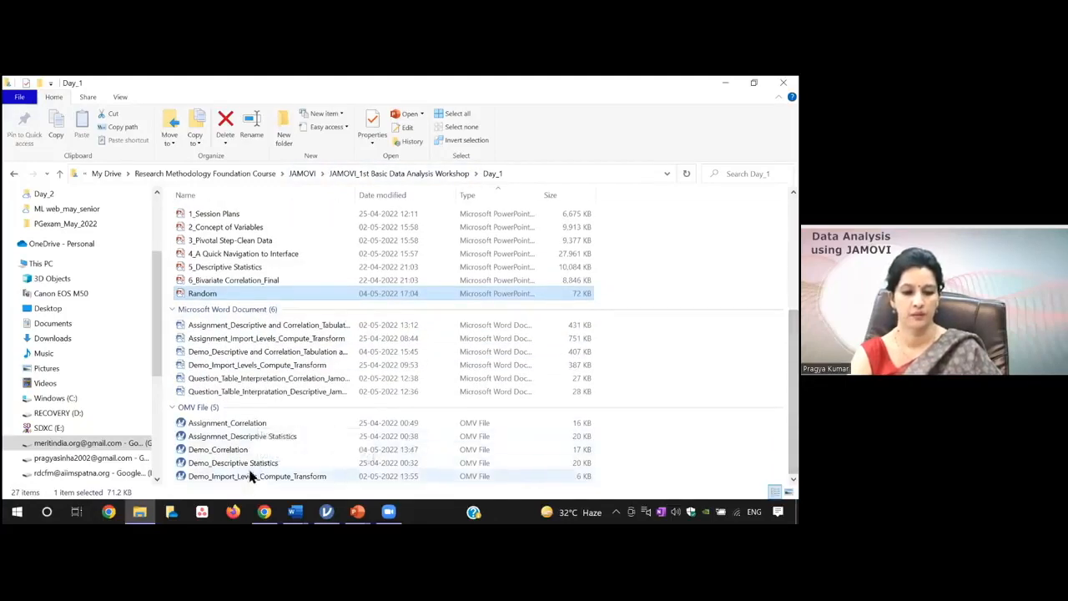
pyautogui.doubleClick(243, 450)
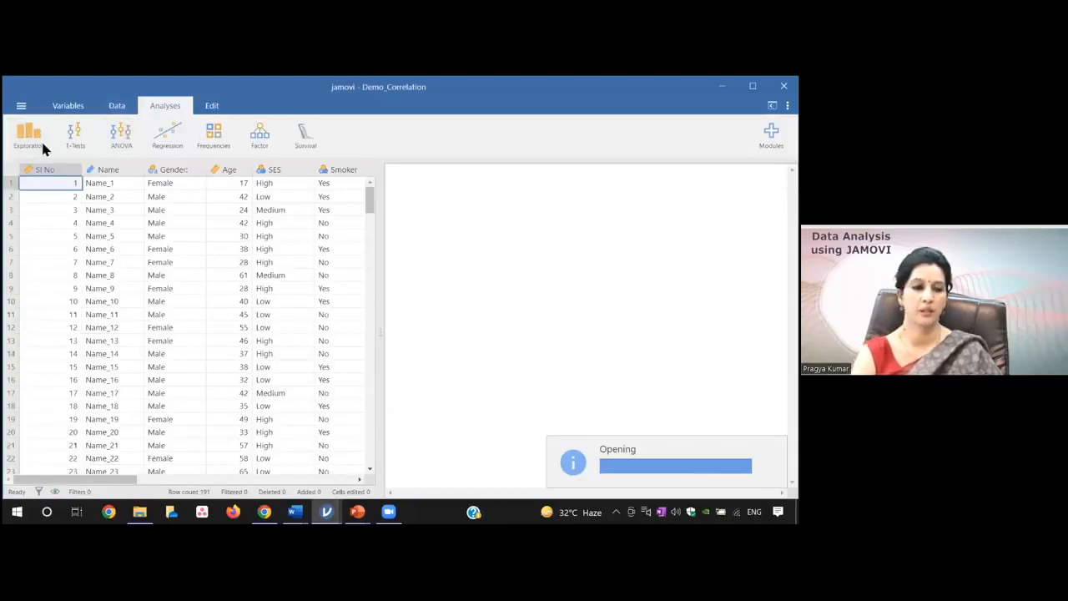
# Create a Descriptives analysis in Demo_Correlation with BMI Score, Vitamin D_1 and Cortisol_1 as variables
pyautogui.click(42, 147)
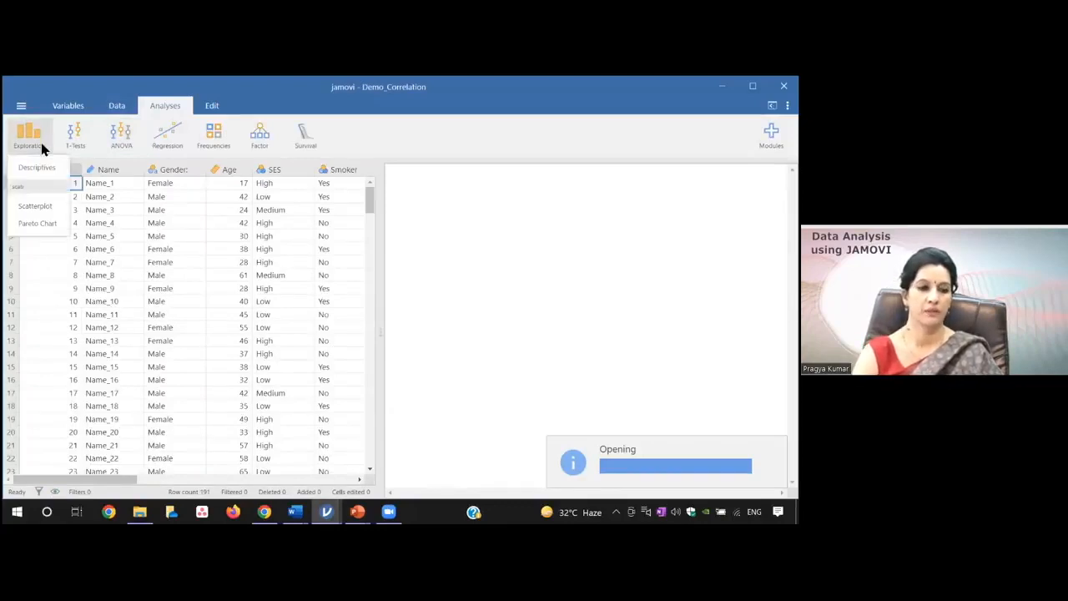
pyautogui.click(50, 166)
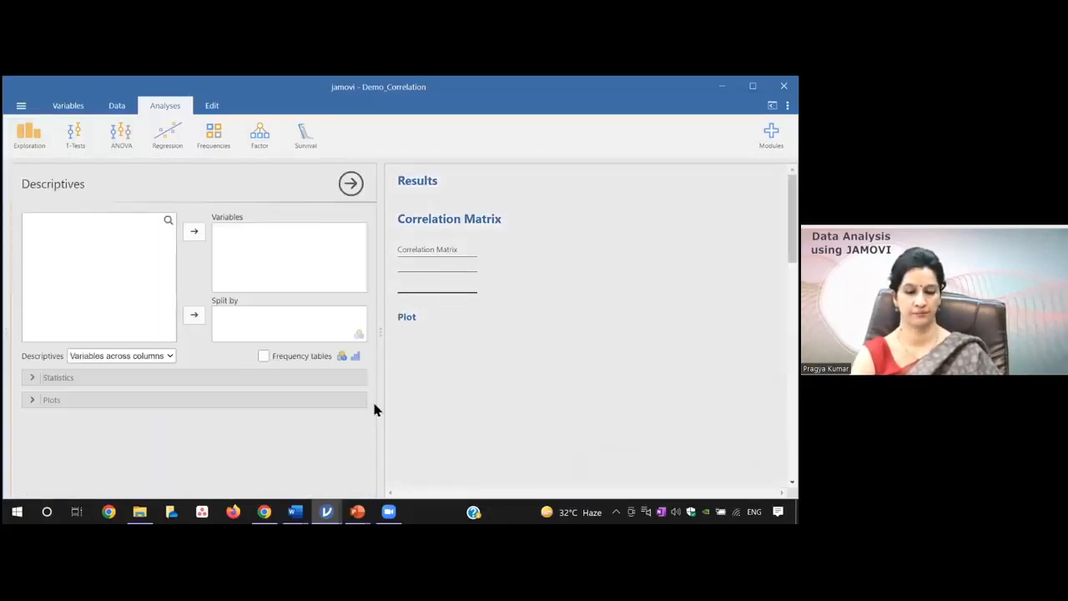
pyautogui.moveTo(170, 286); pyautogui.dragTo(169, 303)
pyautogui.click(71, 285)
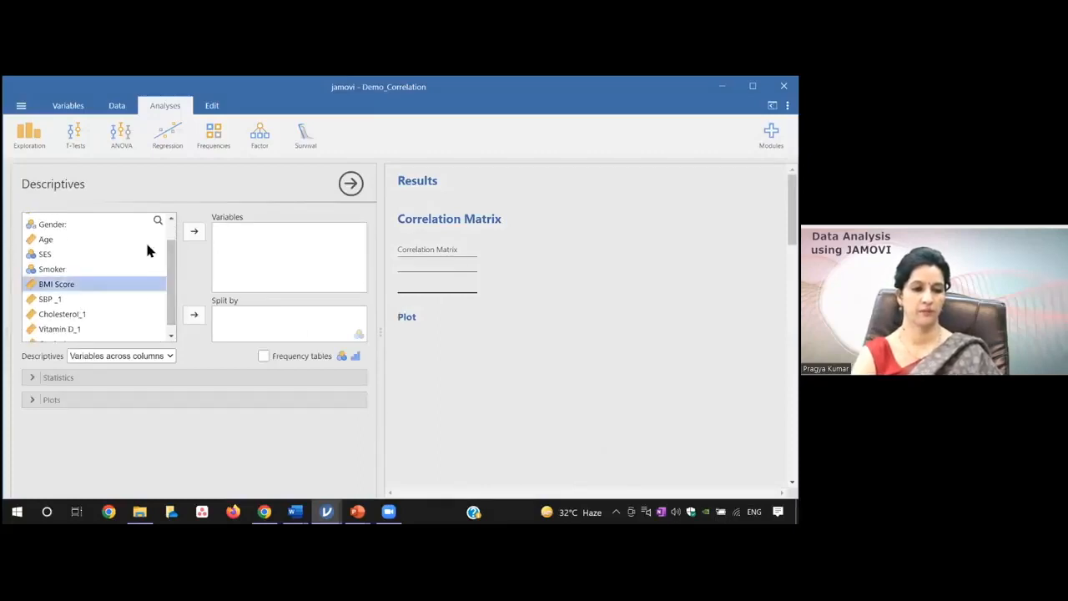
pyautogui.click(194, 235)
pyautogui.click(82, 307)
pyautogui.click(195, 234)
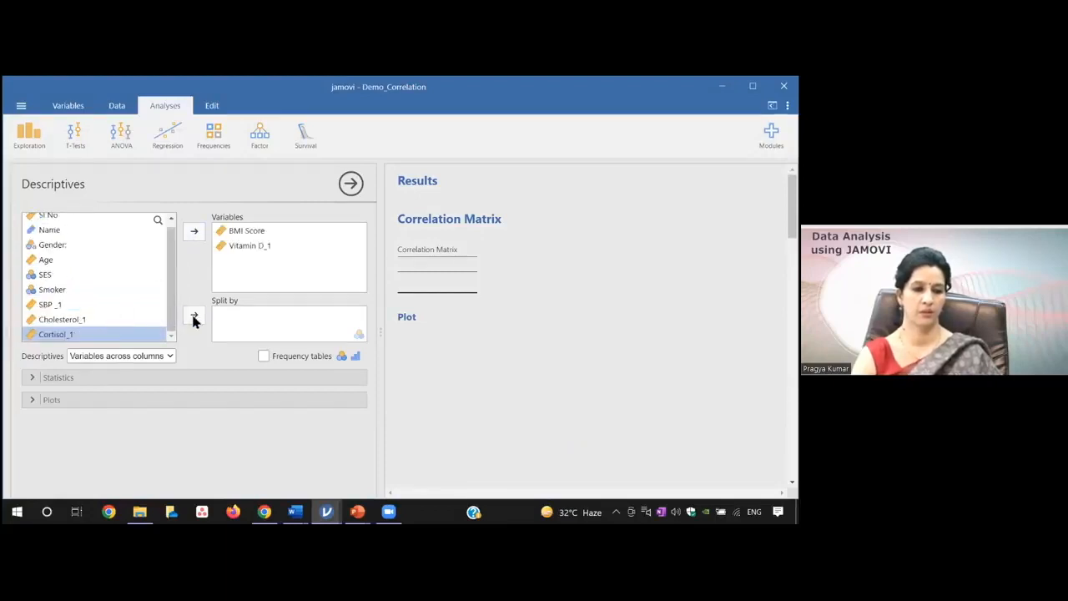
pyautogui.click(194, 231)
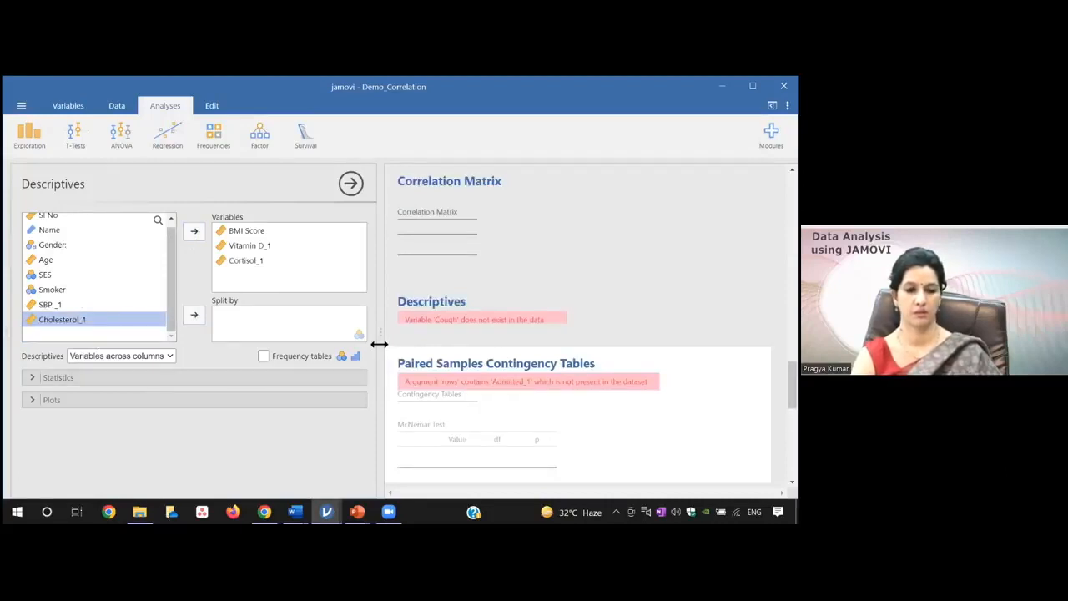
# Find the Pearson correlation matrix of SBP_1, BMI Score and Cholesterol_1 in the results and review its options
pyautogui.click(559, 281)
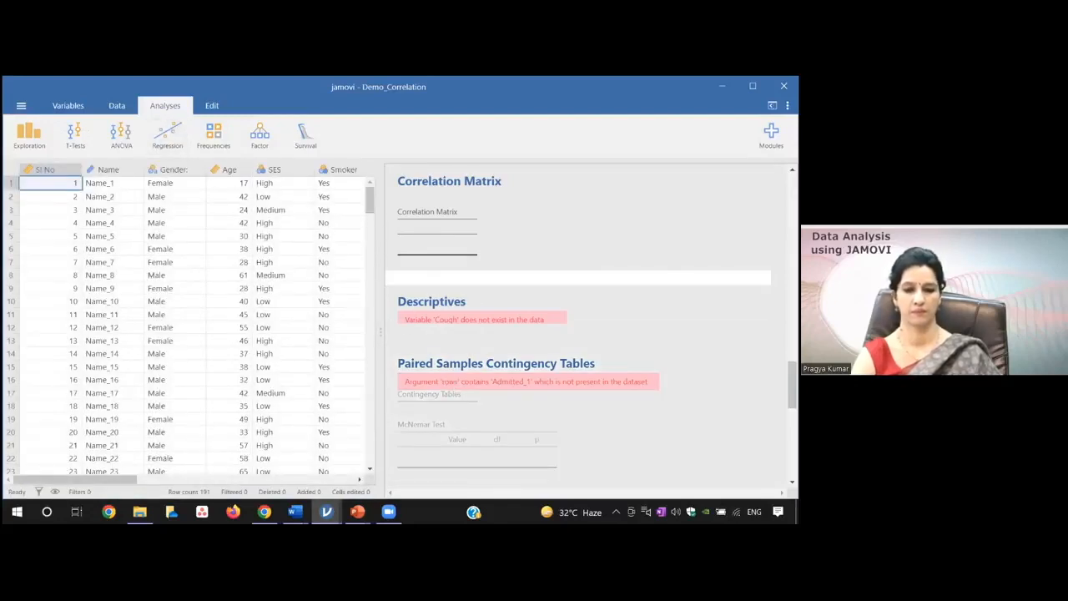
pyautogui.moveTo(792, 386); pyautogui.dragTo(792, 454)
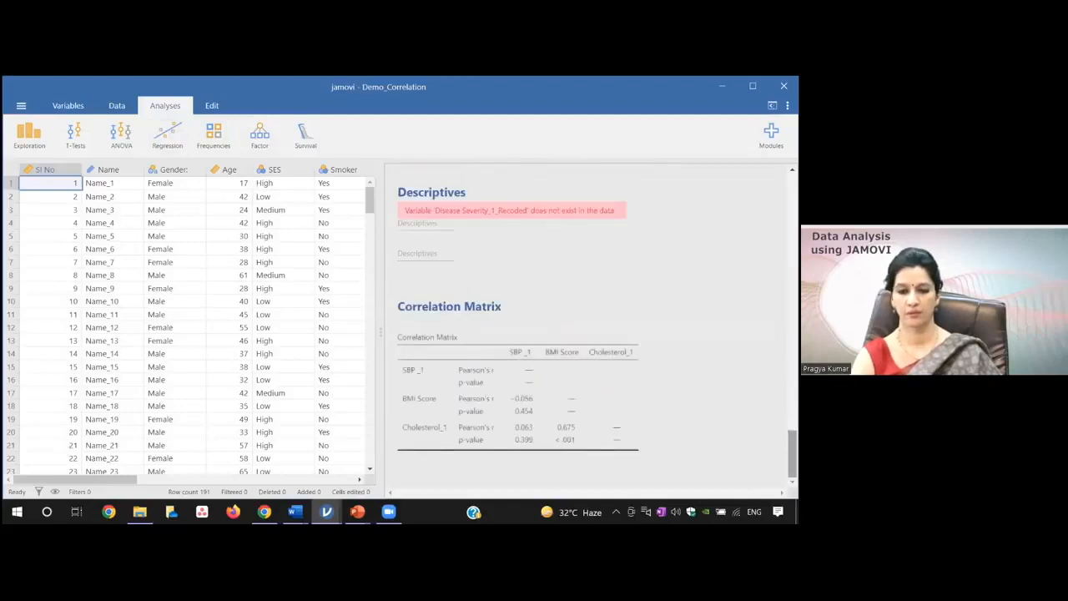
pyautogui.click(524, 412)
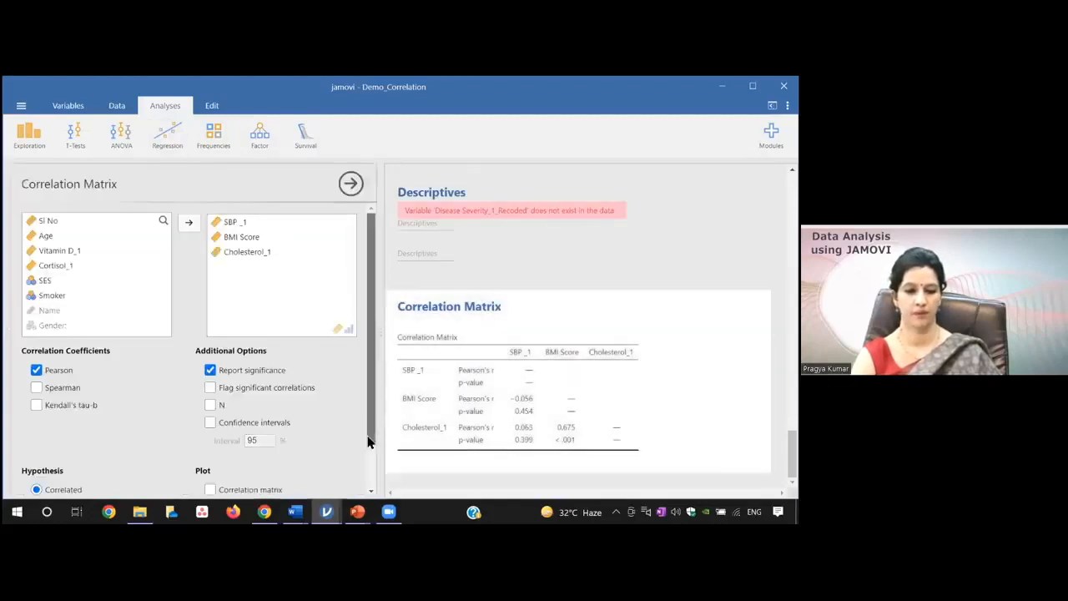
pyautogui.scroll(-2, 372, 410)
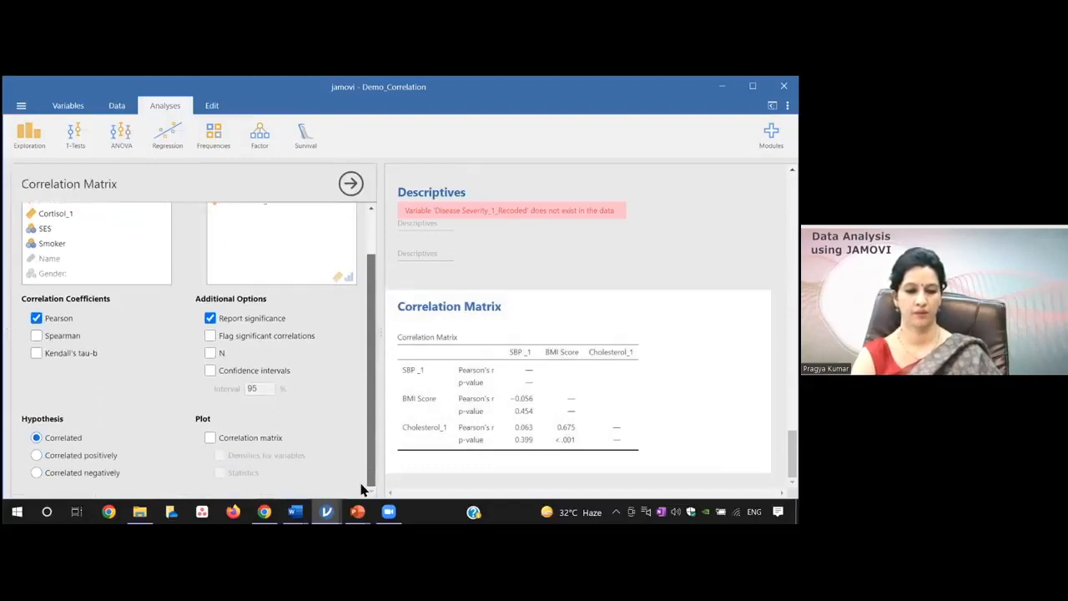
# Create a new Descriptives analysis with Cholesterol_1, BMI Score, SBP_1 and Vitamin D_1 as variables
pyautogui.click(44, 137)
pyautogui.click(44, 173)
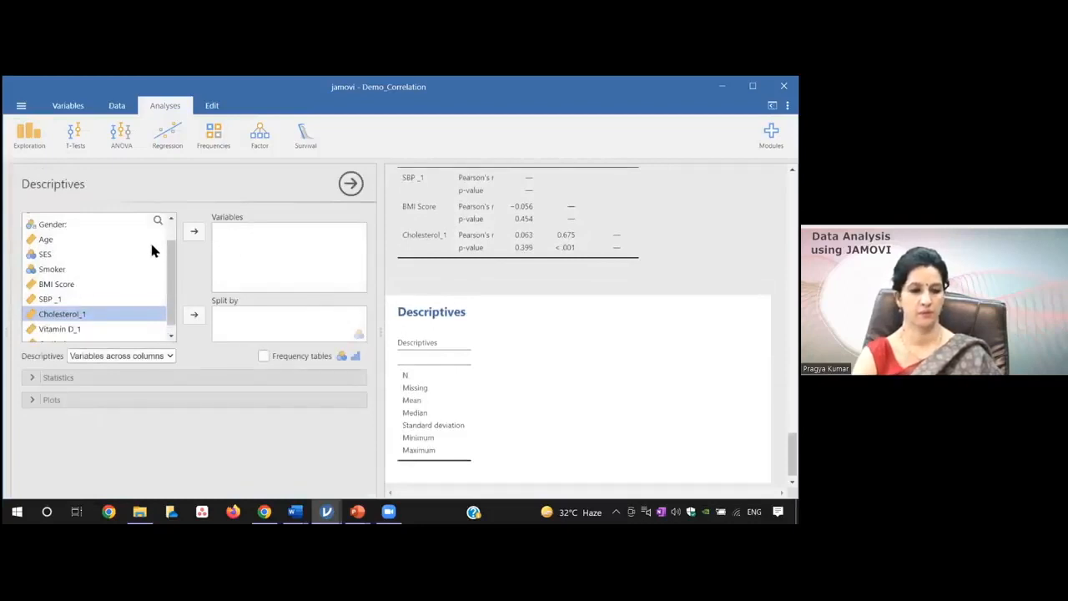
pyautogui.click(192, 233)
pyautogui.click(52, 294)
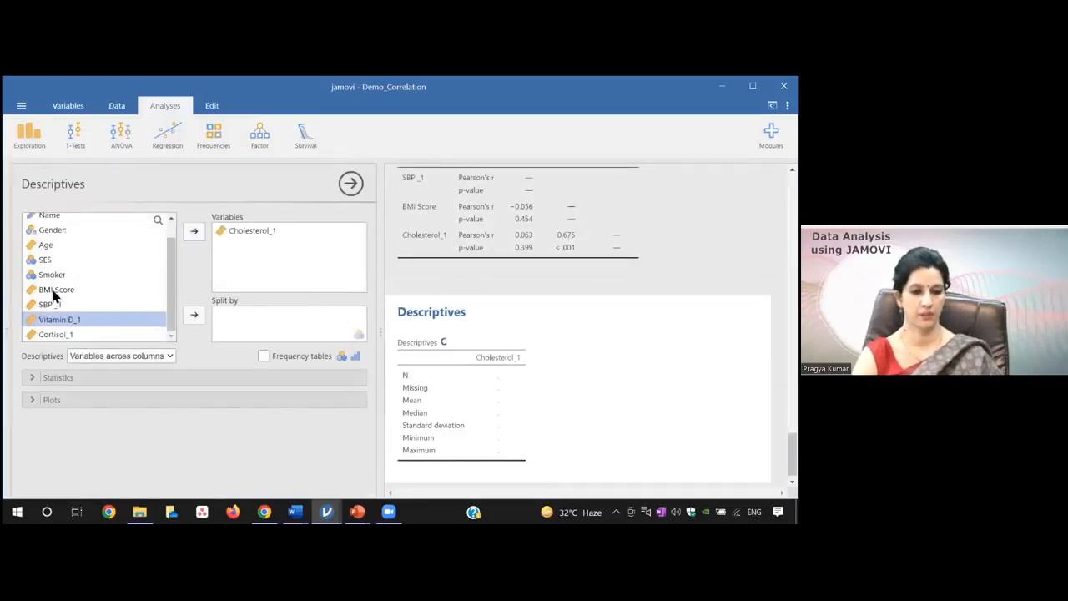
pyautogui.click(193, 233)
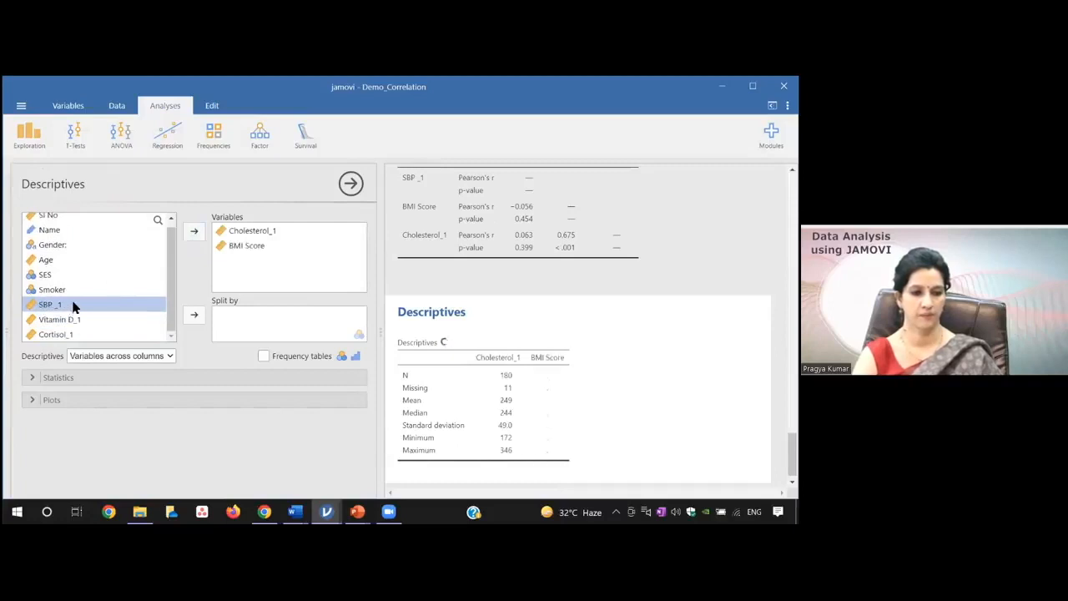
pyautogui.click(192, 234)
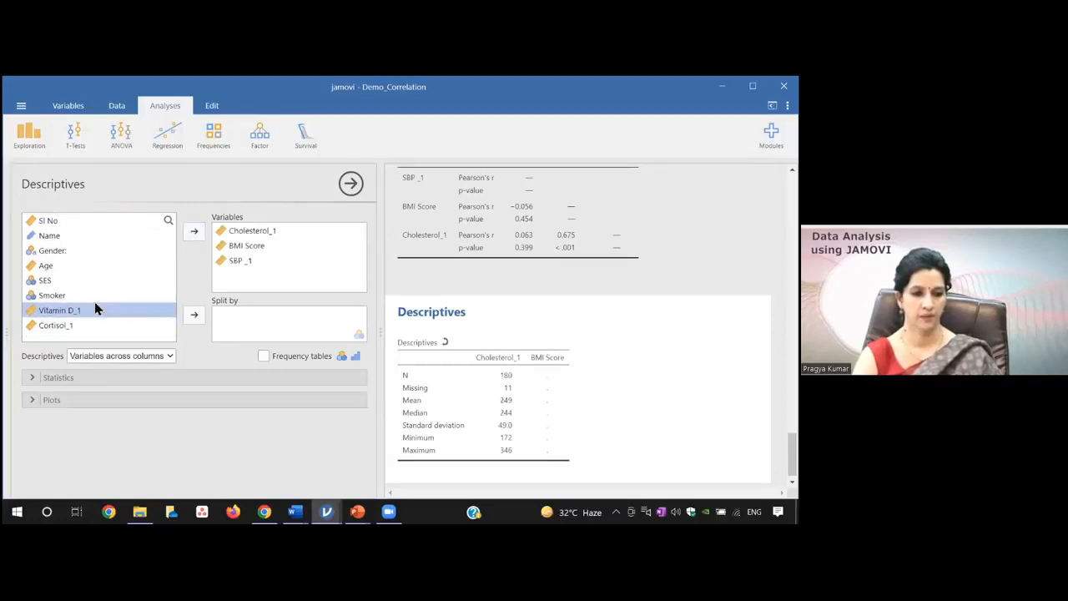
pyautogui.click(193, 232)
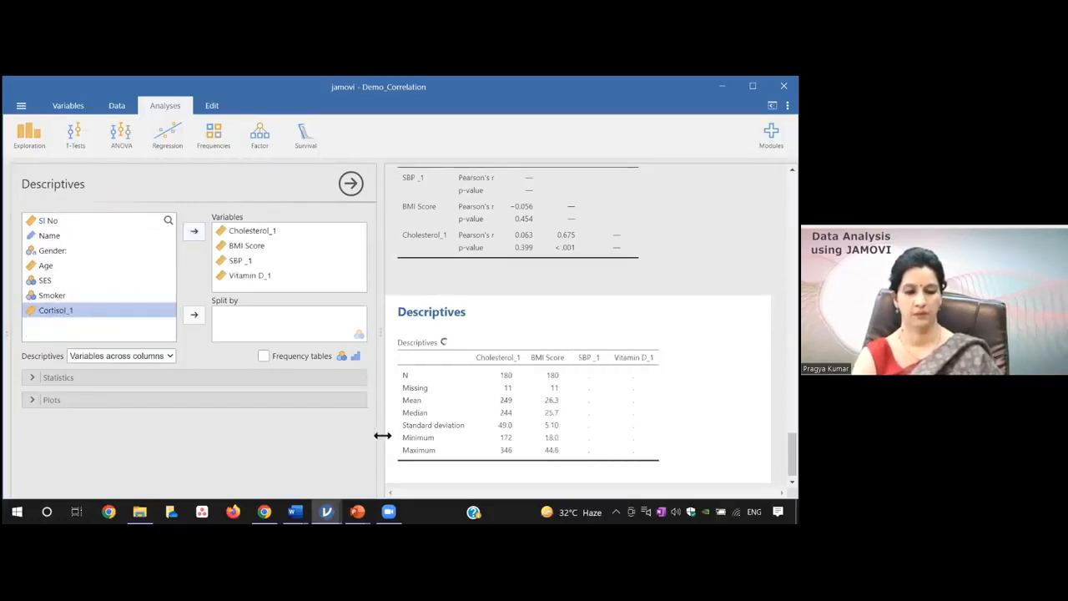
# Add box plots to the new Descriptives analysis and examine those of Cholesterol_1, BMI Score, SBP_1 and Vitamin D_1
pyautogui.click(63, 403)
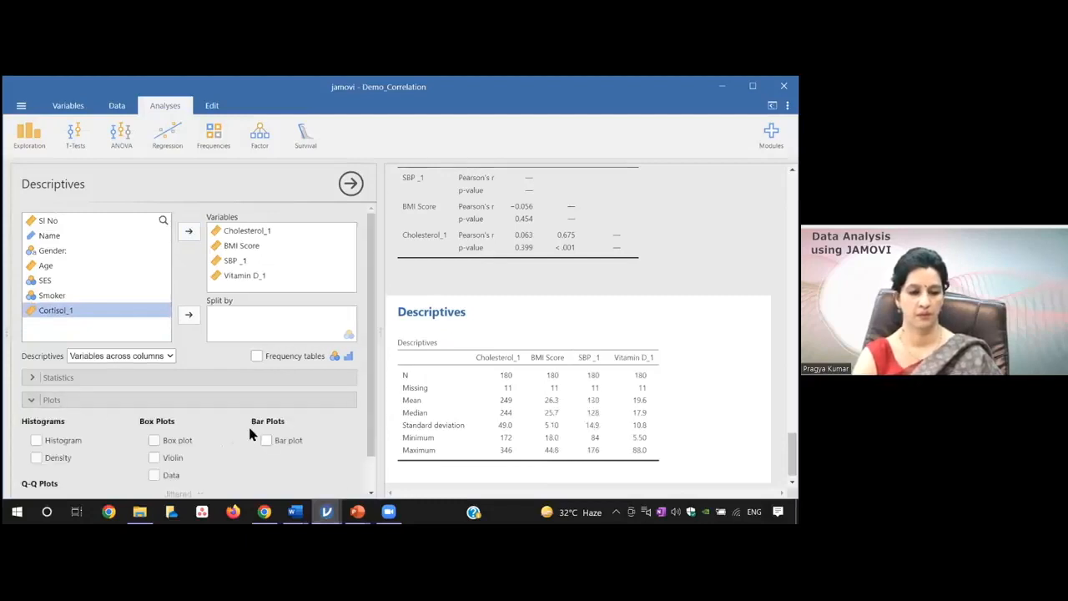
pyautogui.moveTo(373, 440); pyautogui.dragTo(370, 465)
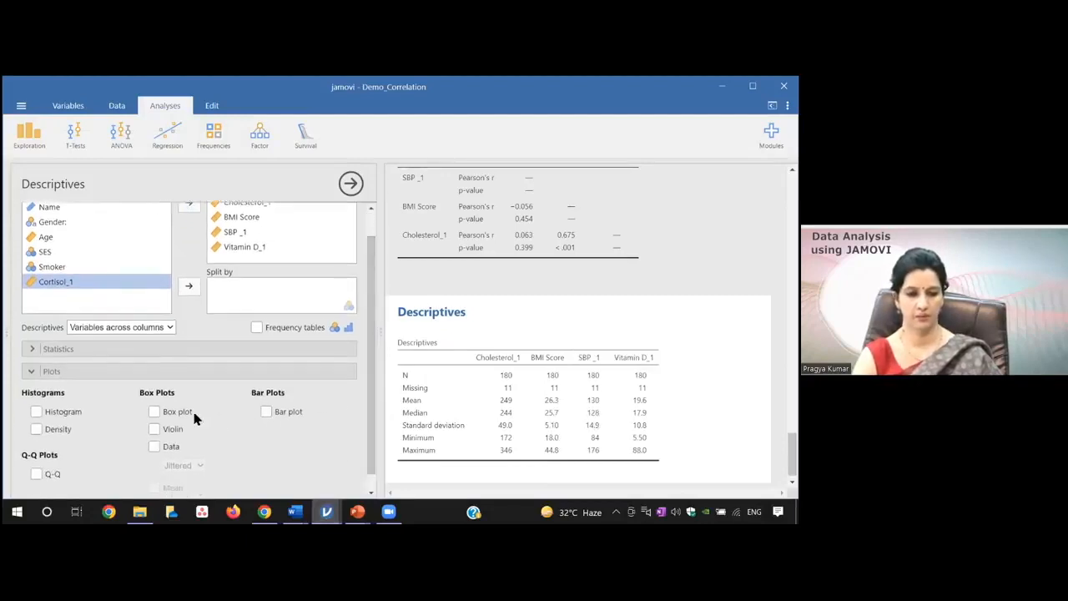
pyautogui.click(155, 412)
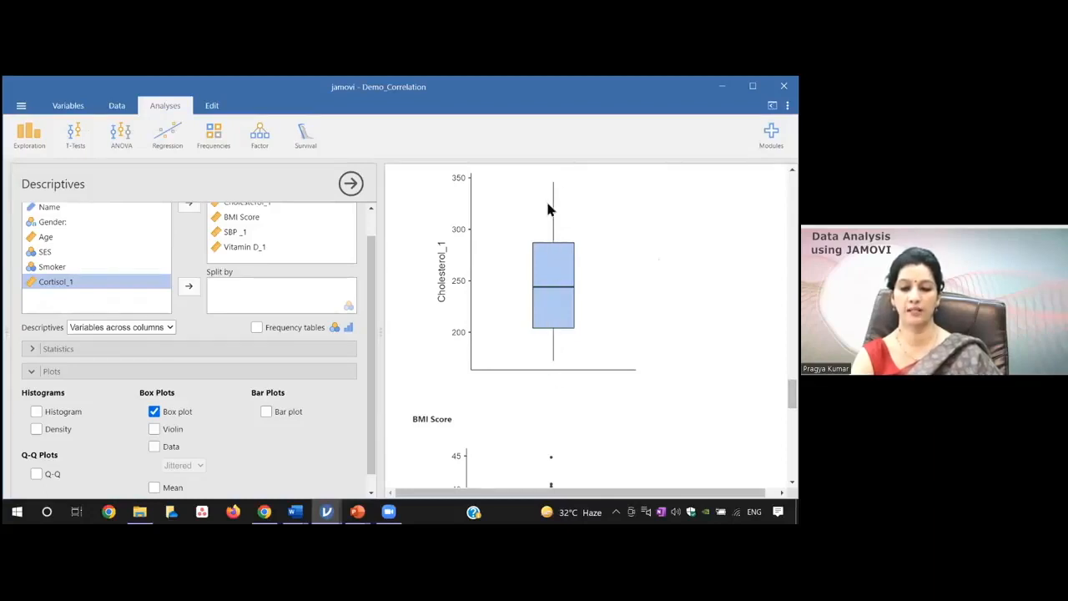
pyautogui.scroll(-5, 573, 337)
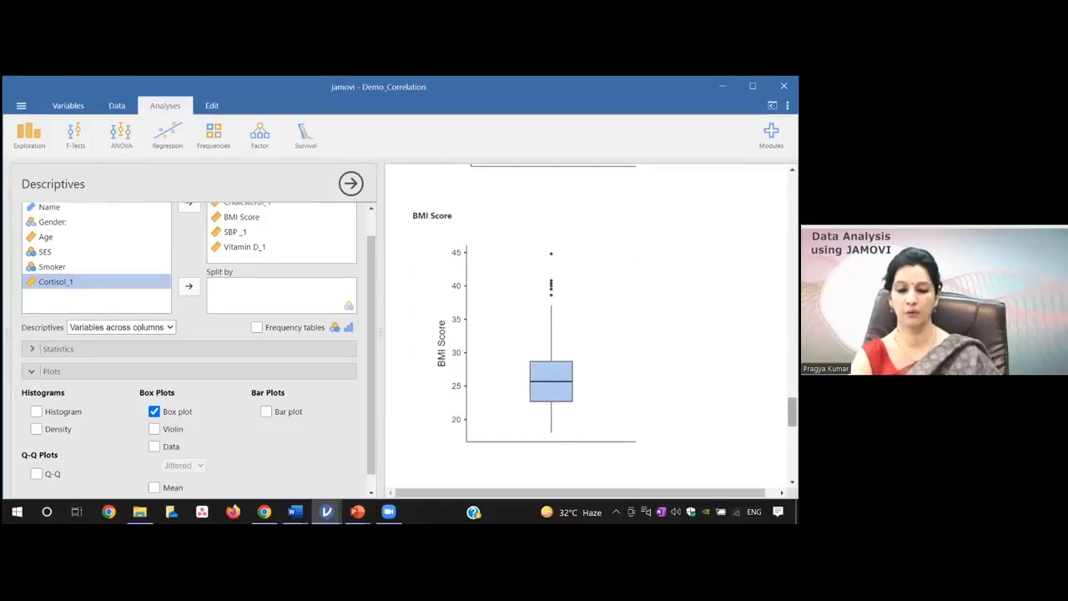
pyautogui.scroll(-3, 584, 326)
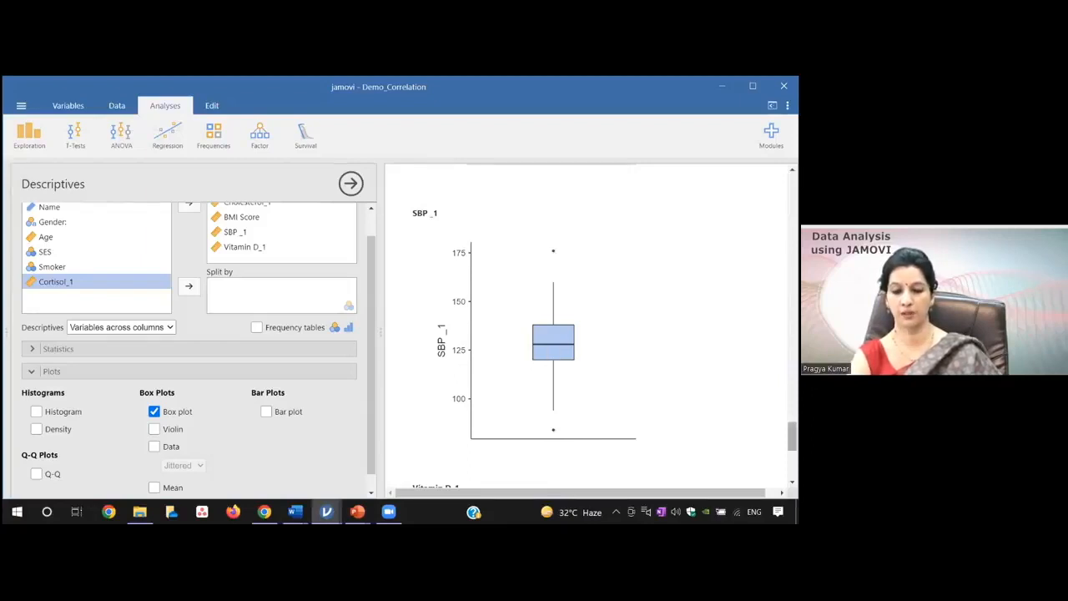
pyautogui.scroll(-3, 584, 334)
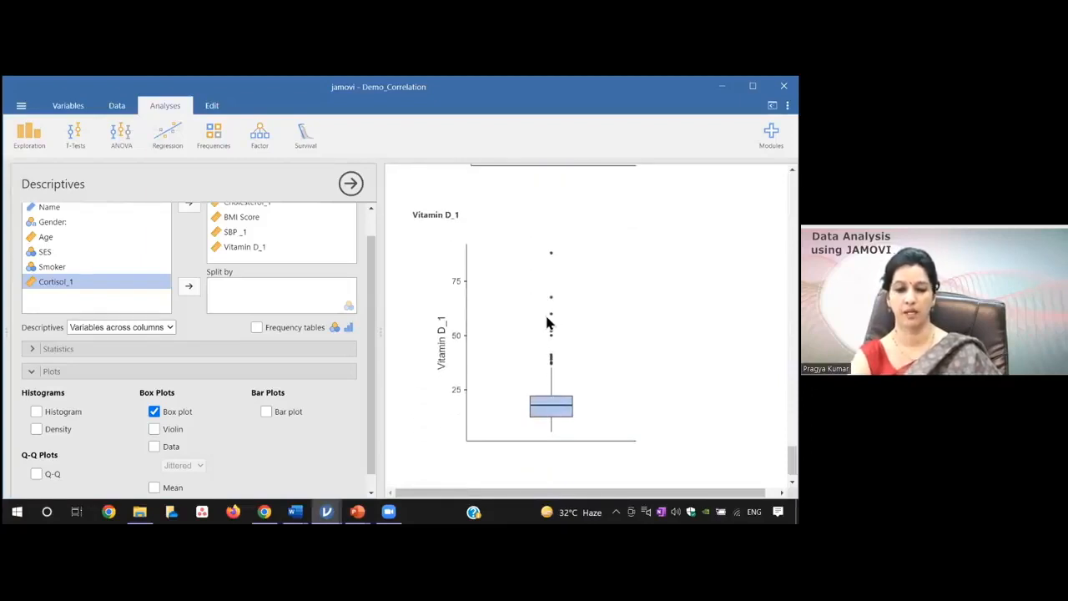